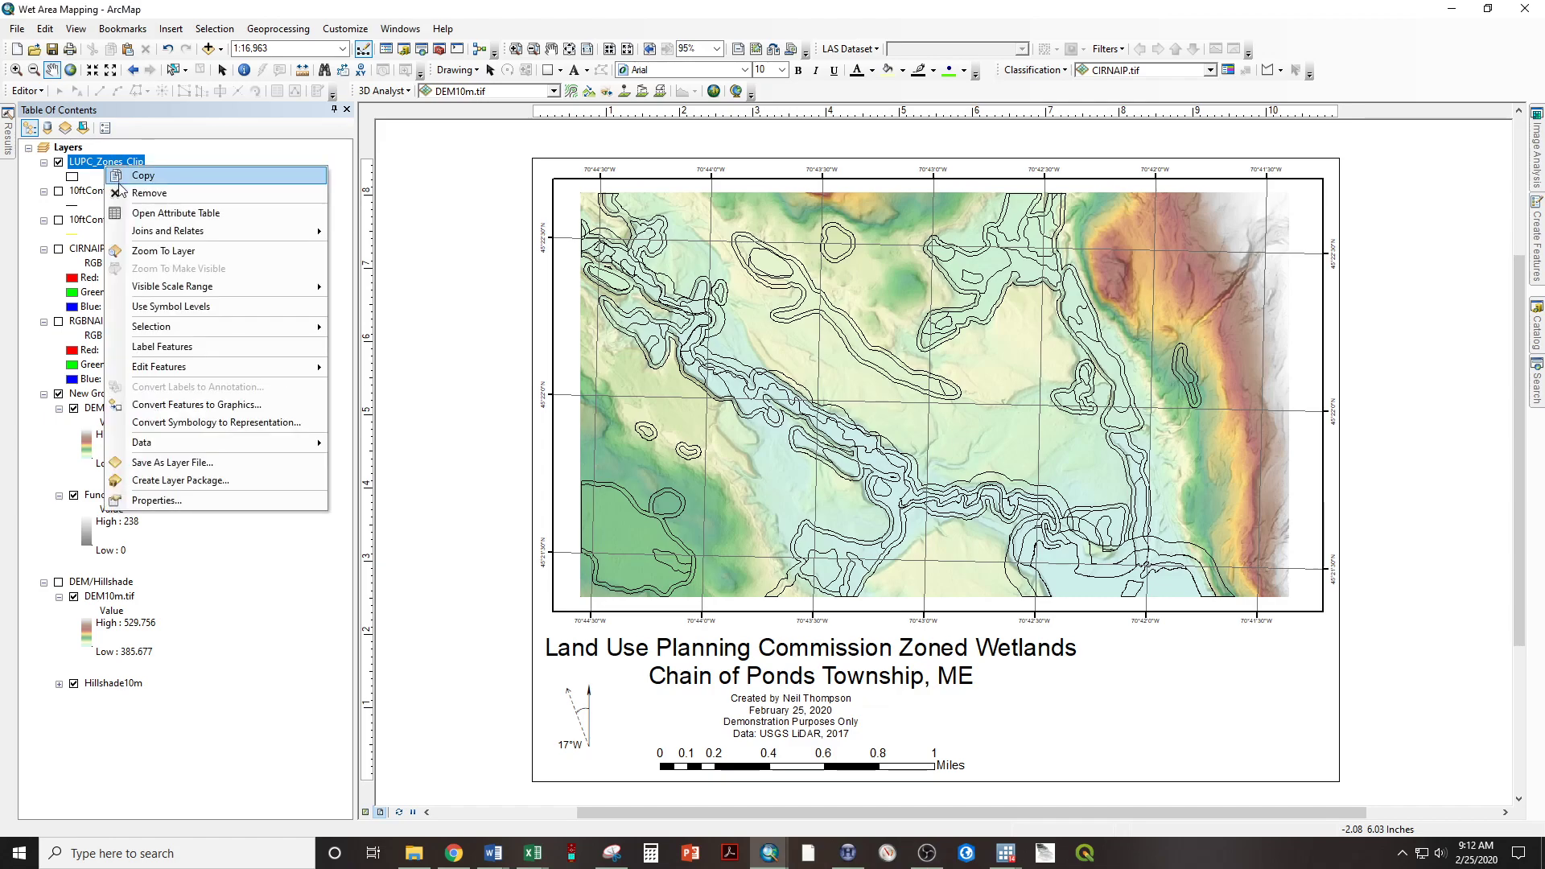
Open the LUPC_Zones_Clip attribute table and browse its fields and records, then close it.
{"action": "left_click", "coordinate": [145, 214]}
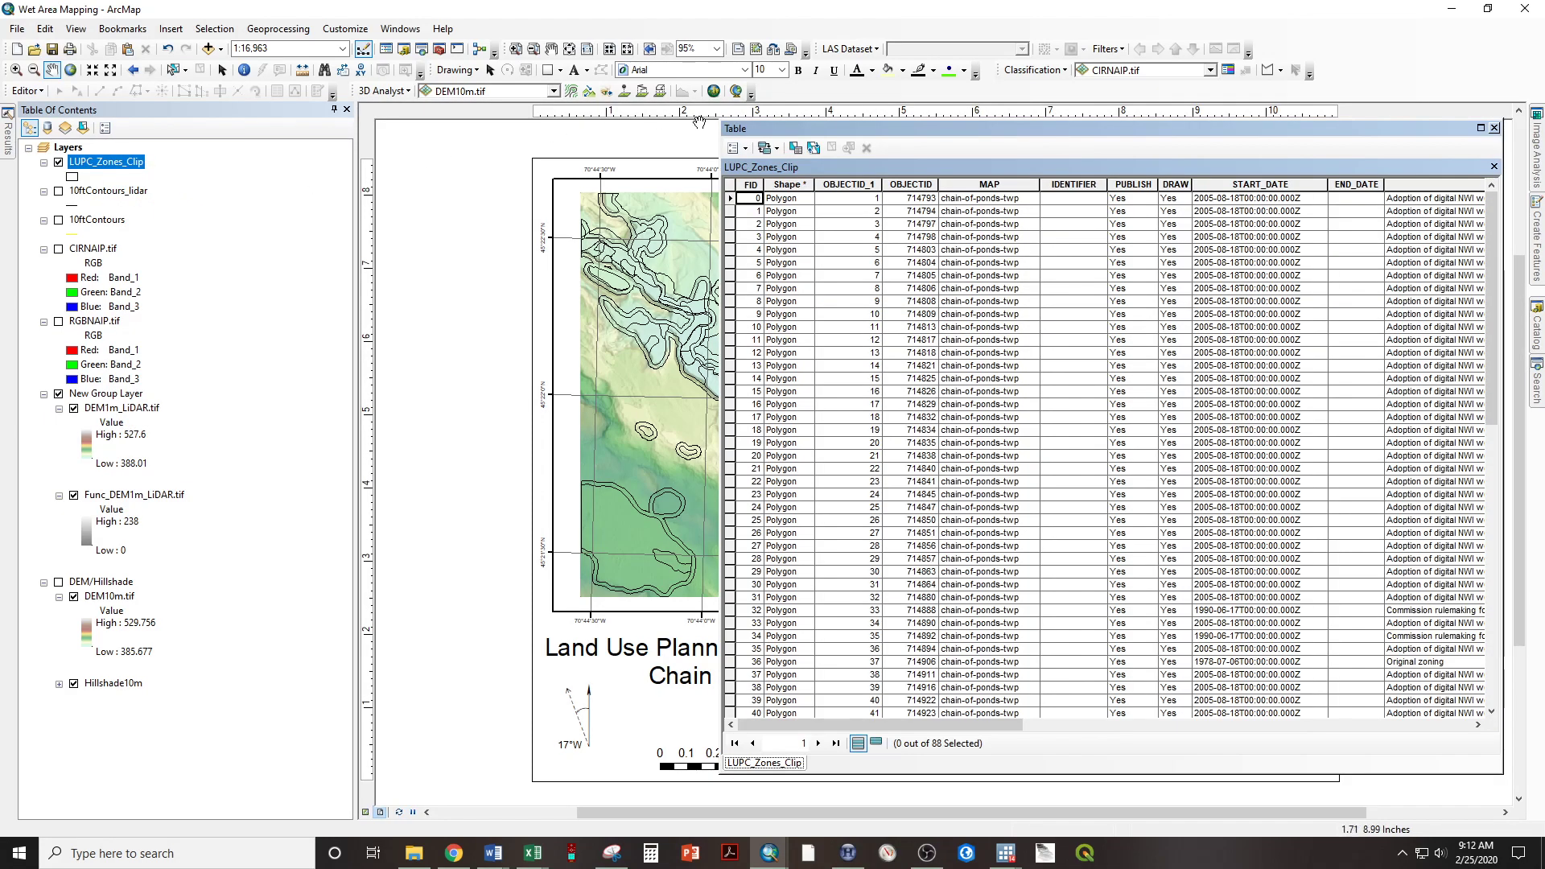
{"action": "left_click_drag", "start_coordinate": [920, 723], "coordinate": [1377, 716]}
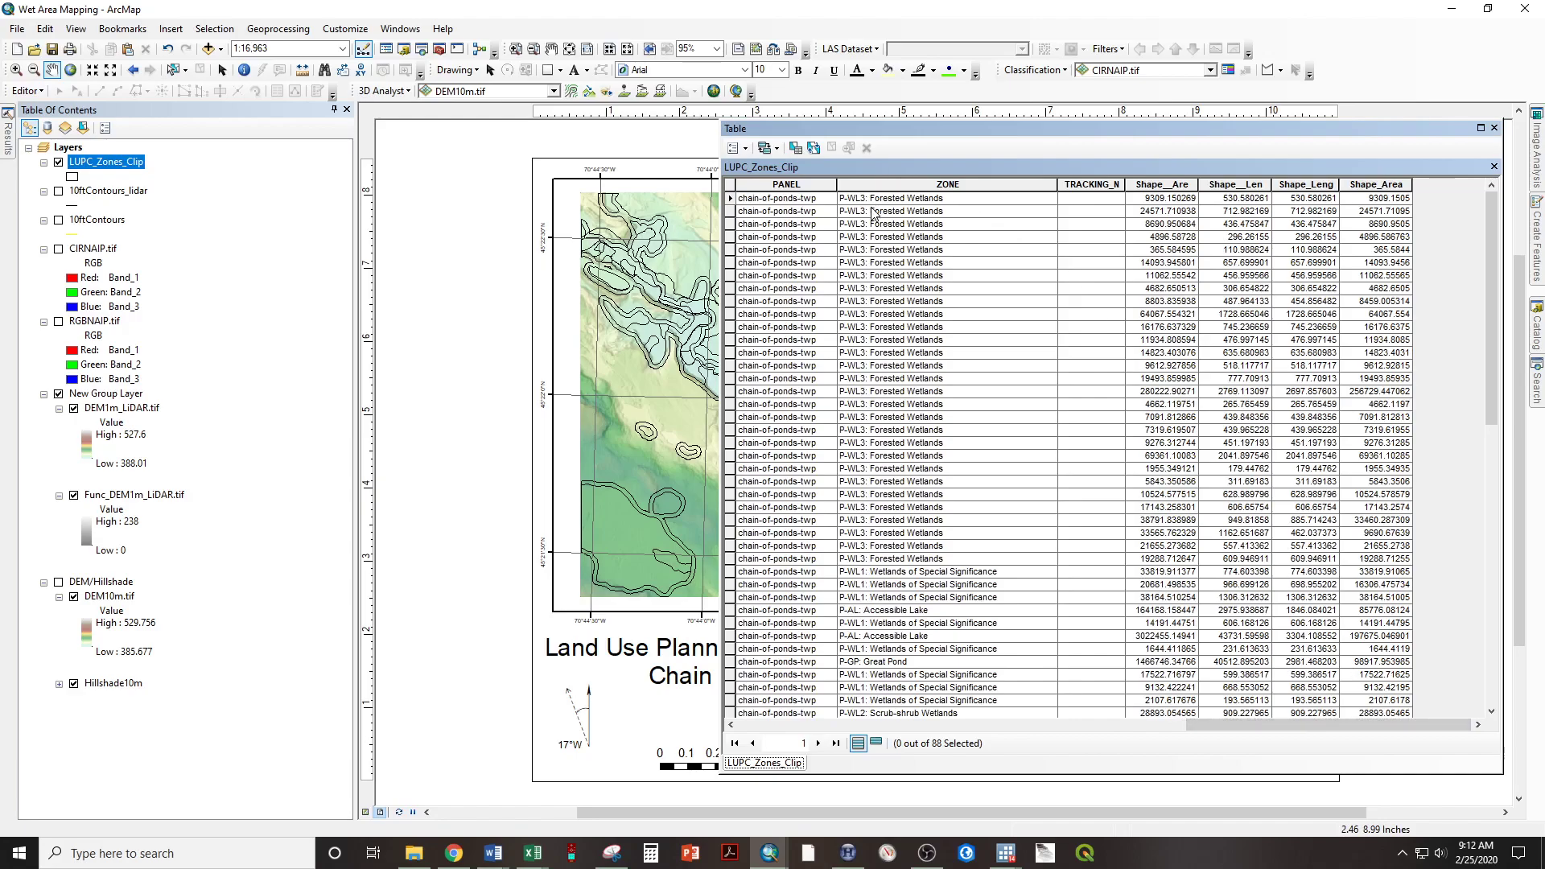
{"action": "scroll", "coordinate": [867, 233], "scroll_direction": "down", "scroll_amount": 15}
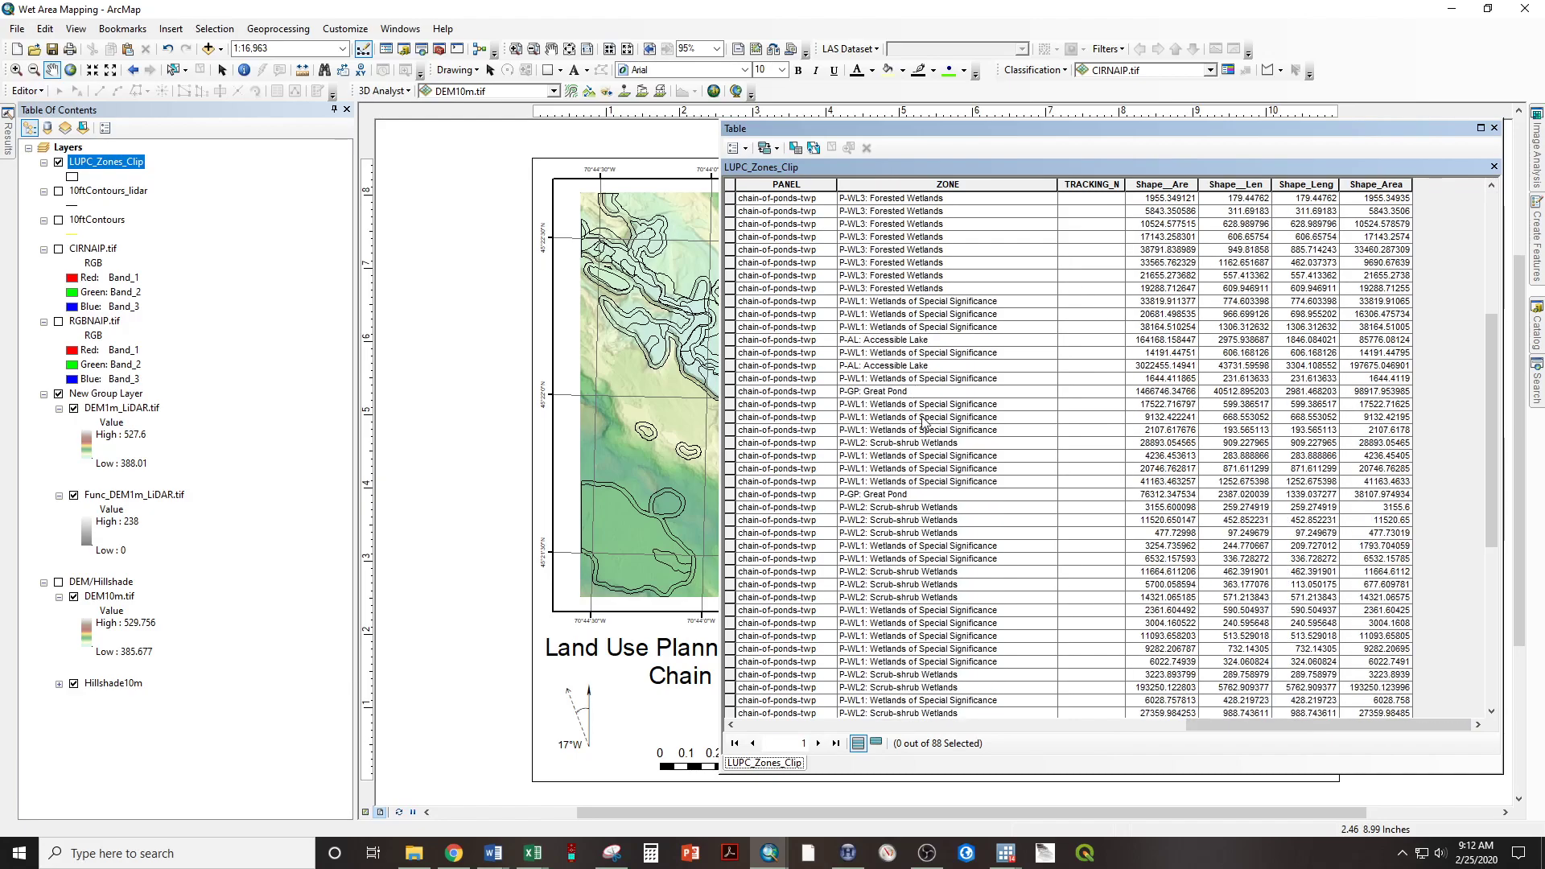
{"action": "scroll", "coordinate": [899, 394], "scroll_direction": "down", "scroll_amount": 2}
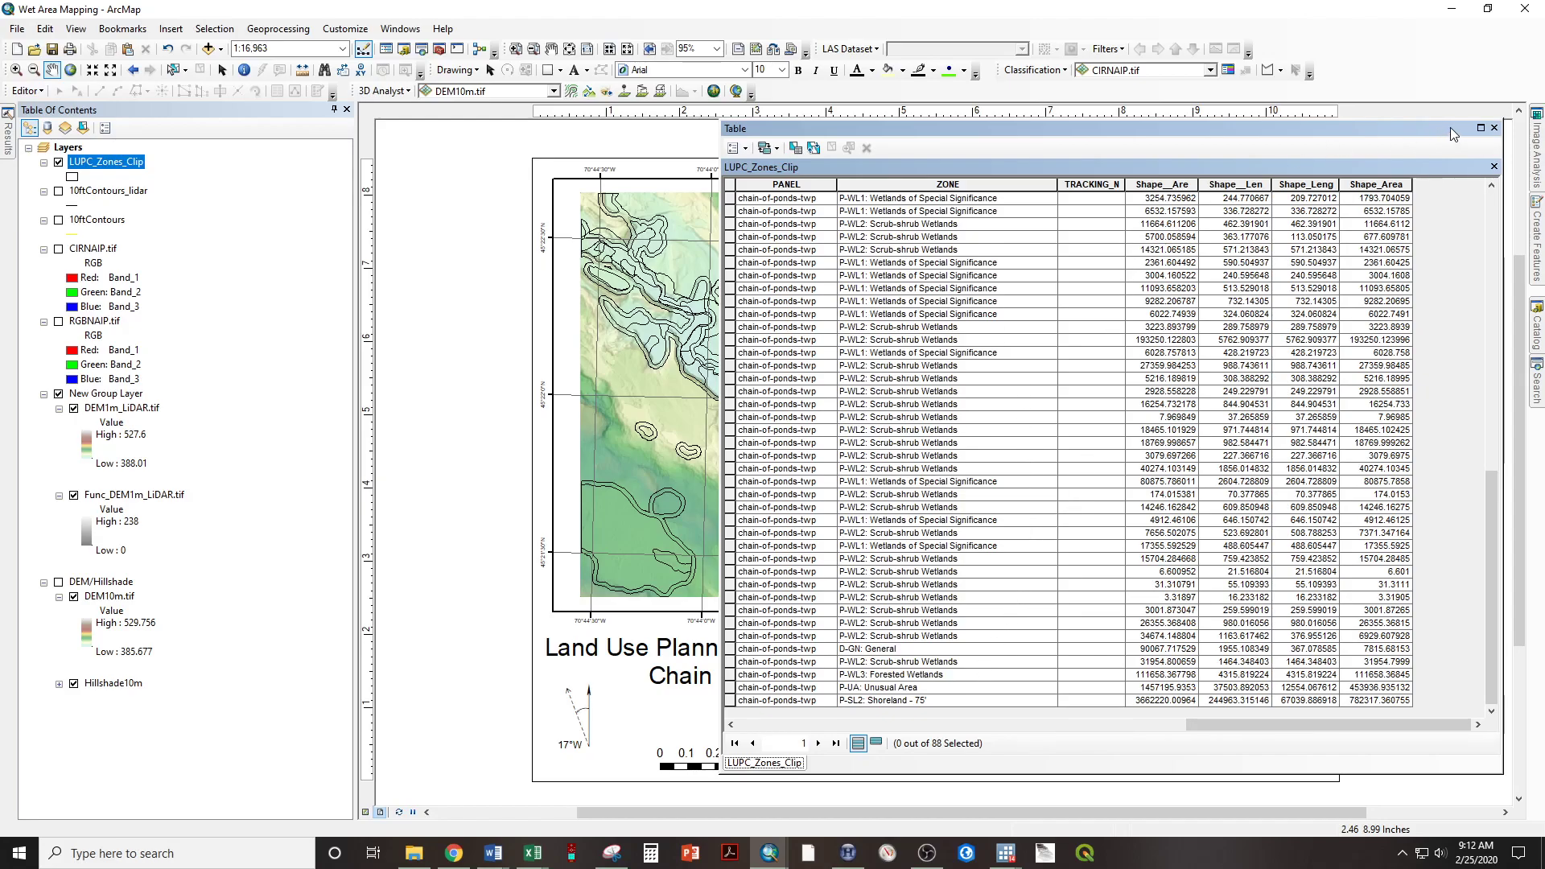
{"action": "left_click", "coordinate": [1494, 128]}
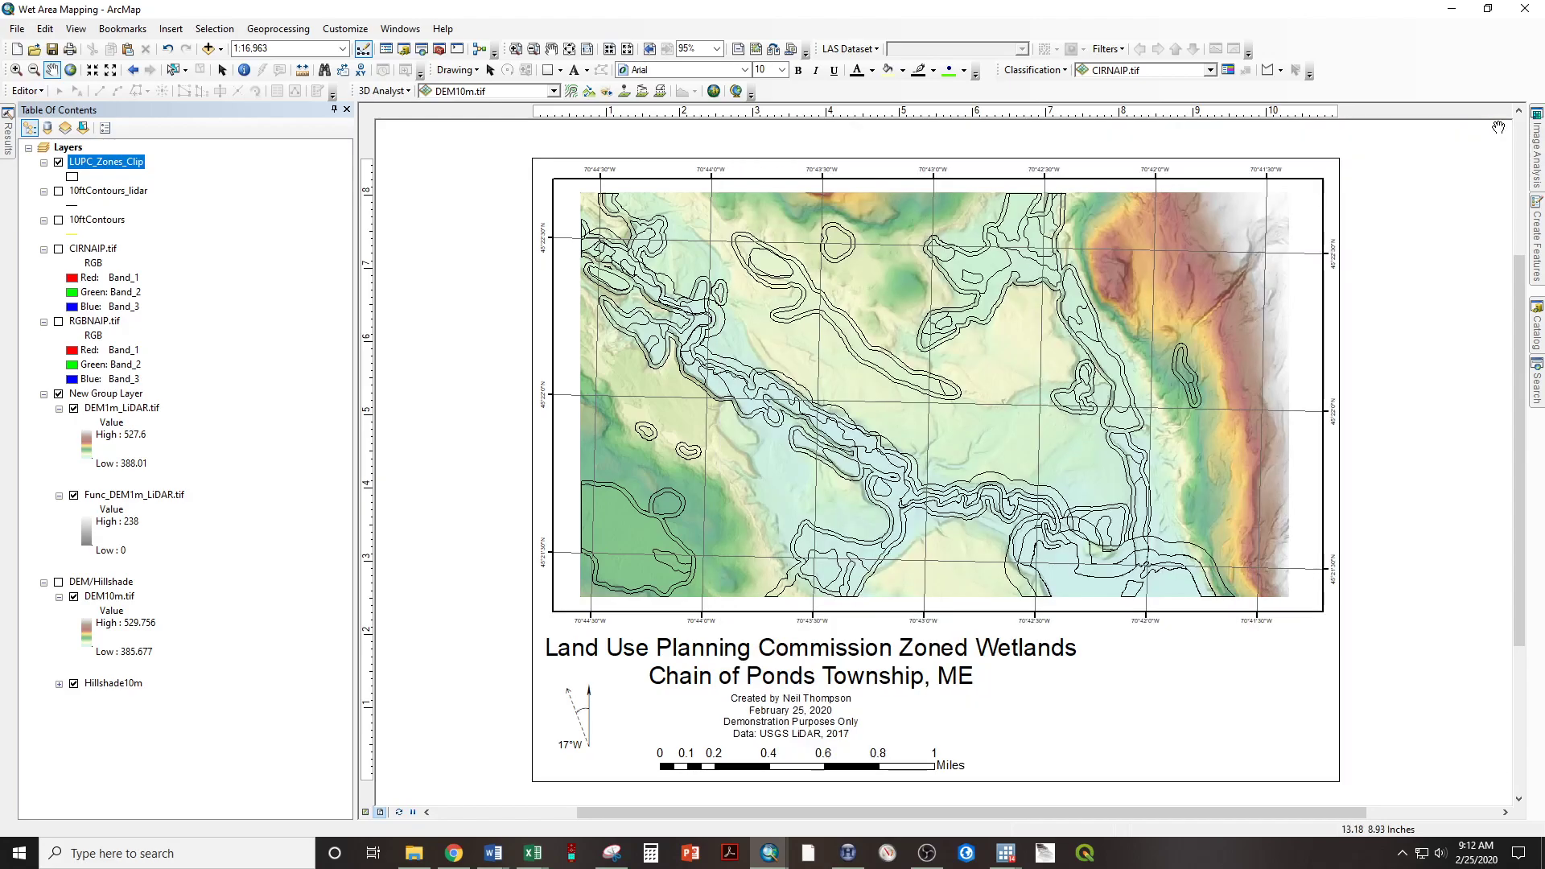
Symbolize LUPC_Zones_Clip by unique values of the ZONE field and add all values.
{"action": "right_click", "coordinate": [112, 166]}
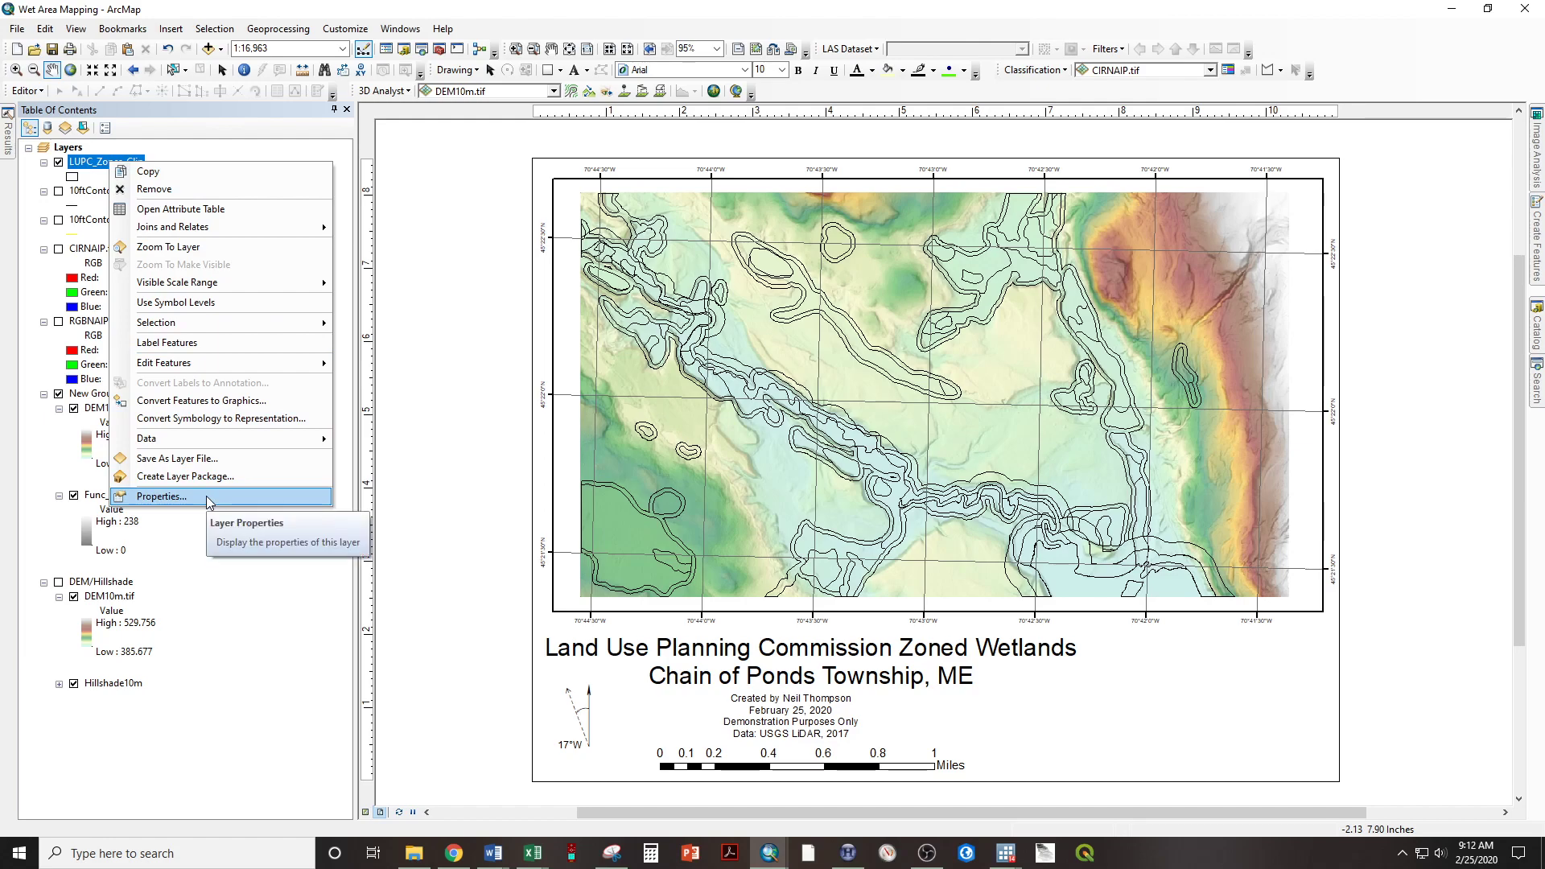
{"action": "left_click", "coordinate": [161, 497]}
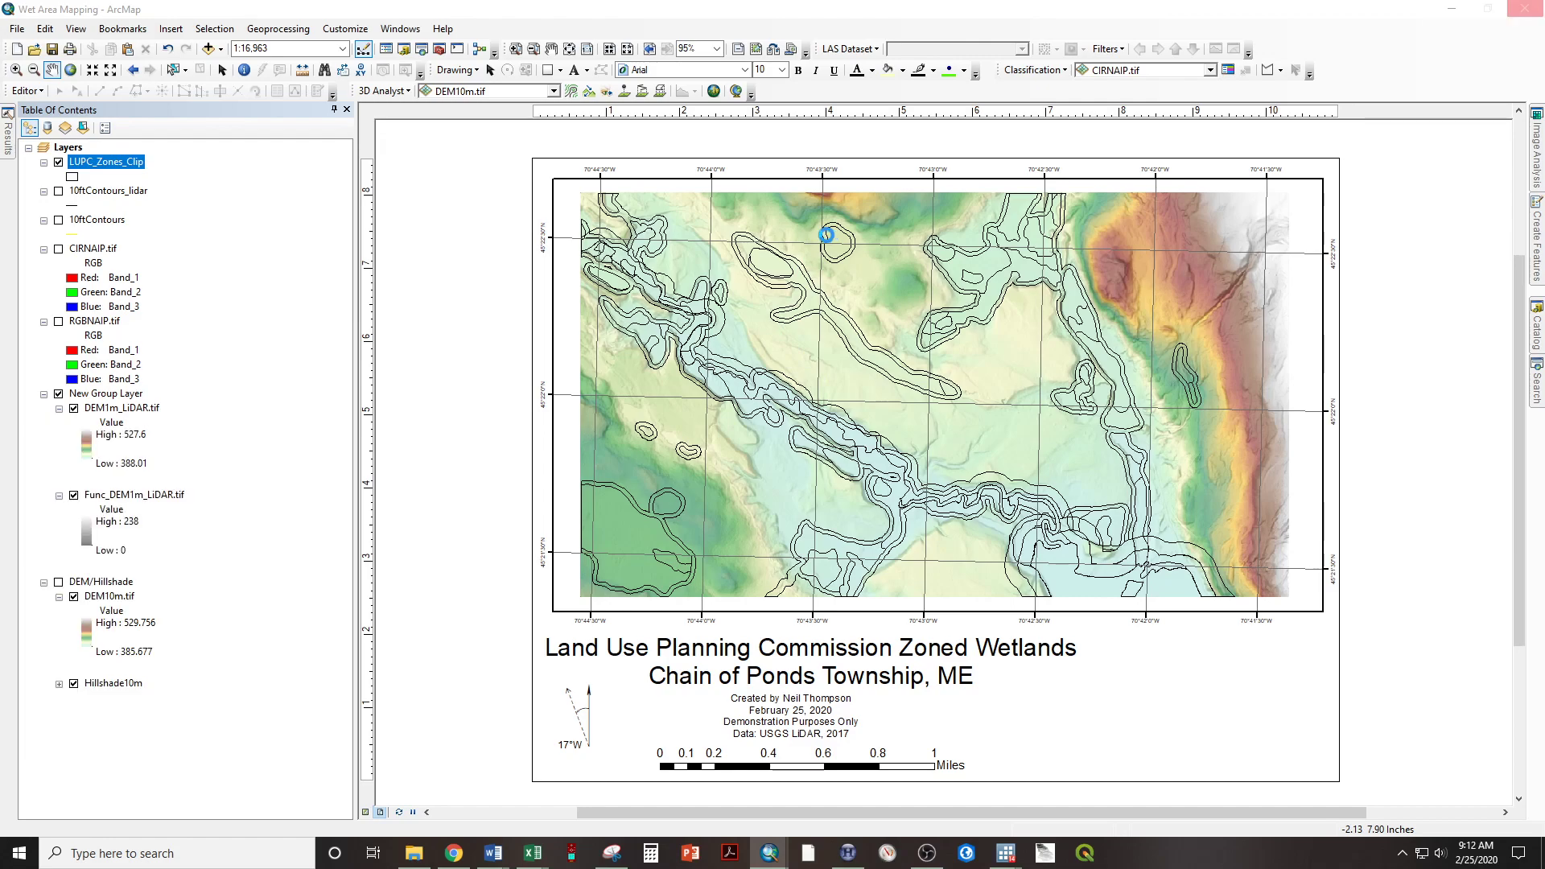
{"action": "left_click", "coordinate": [694, 229]}
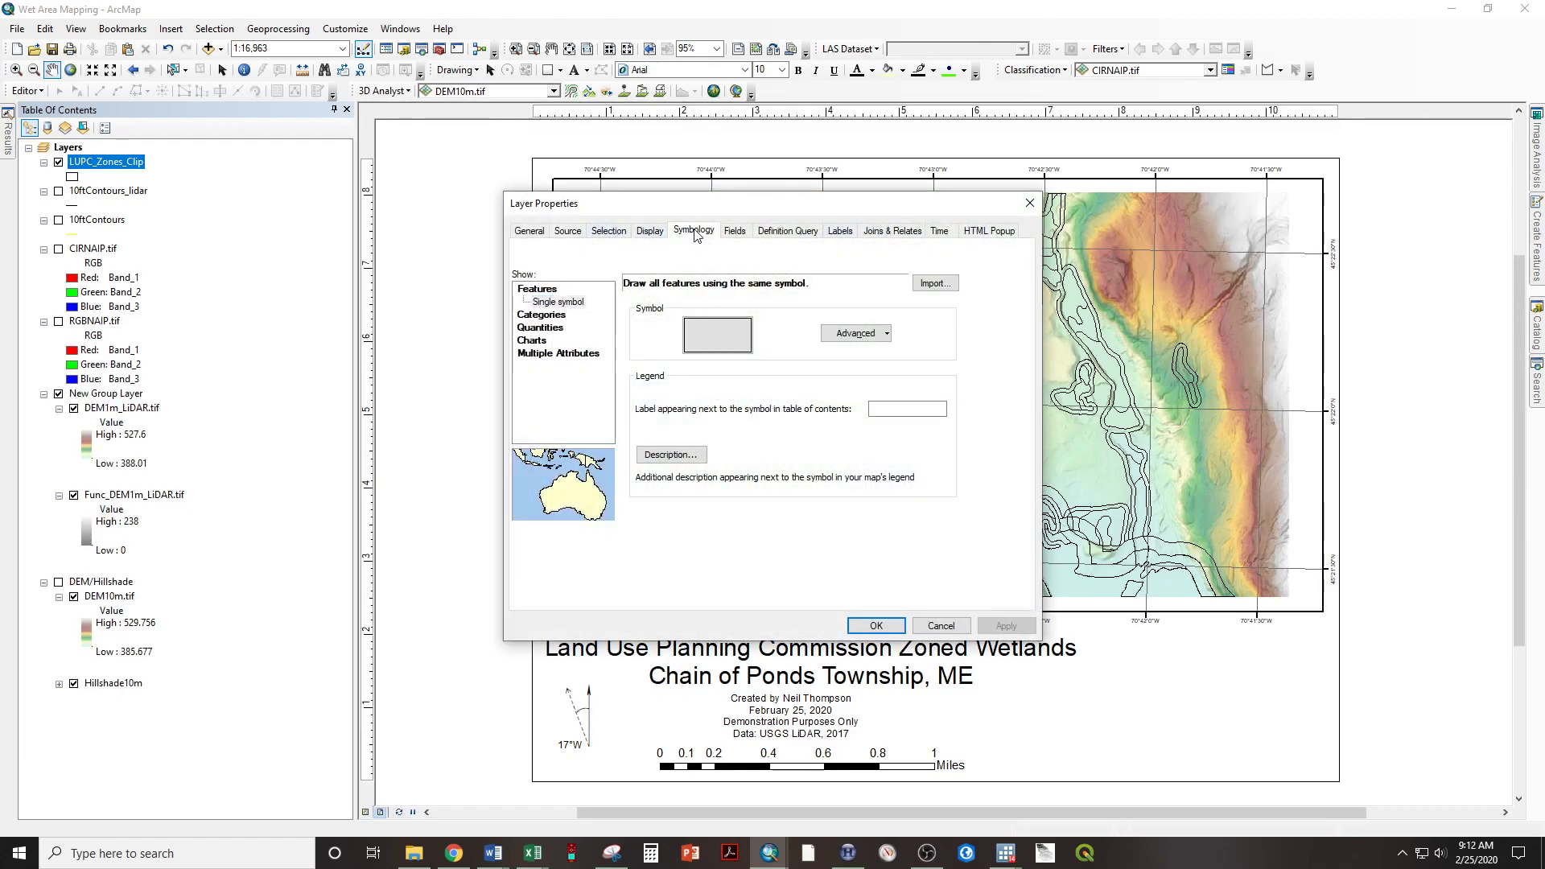
{"action": "left_click", "coordinate": [535, 315]}
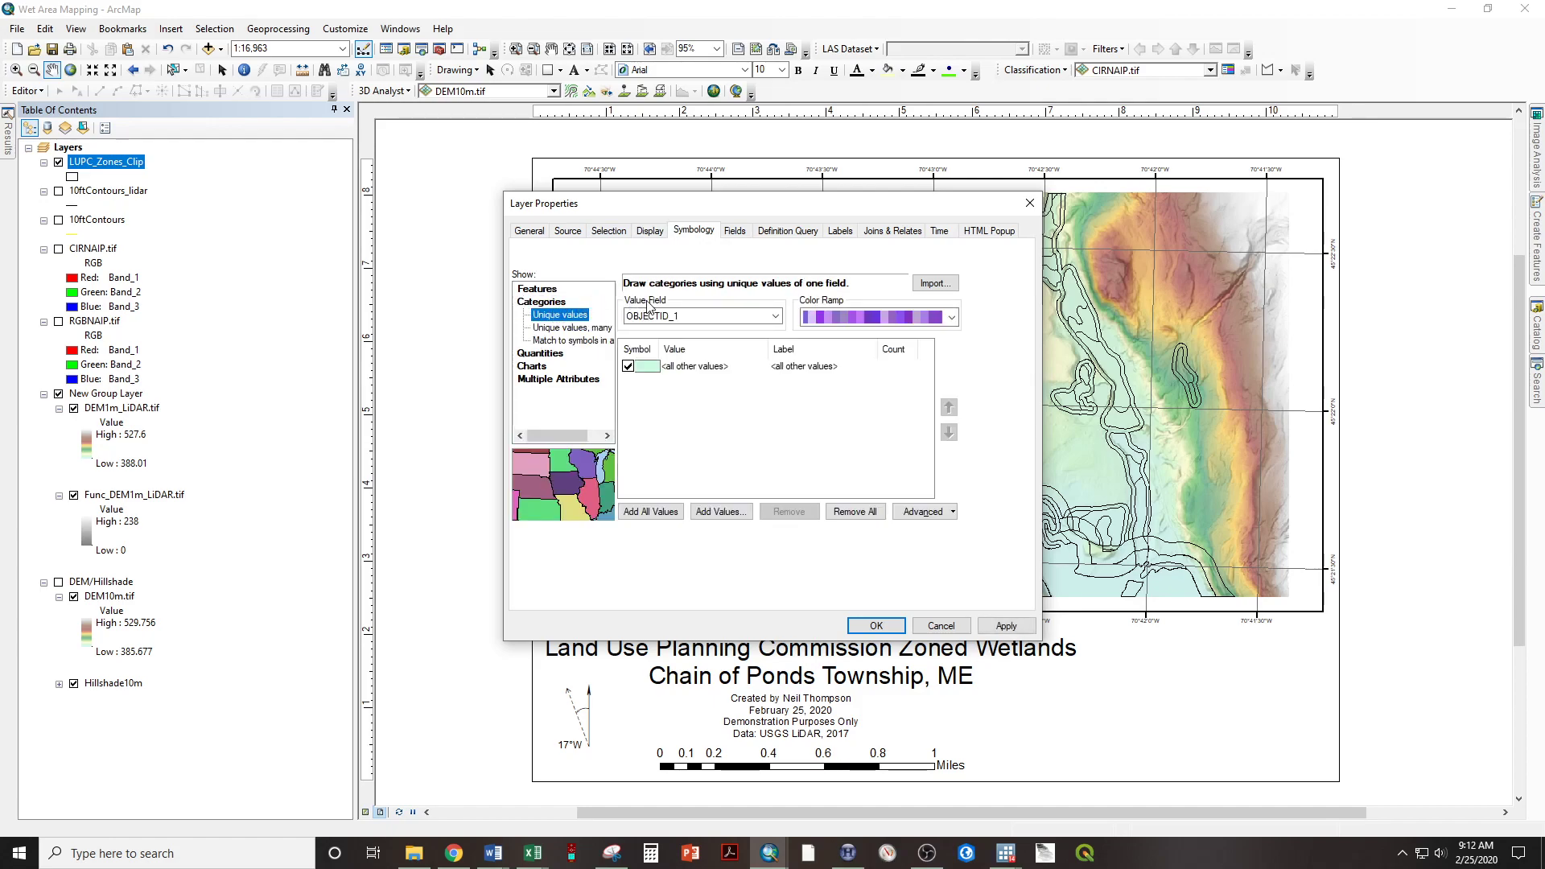
{"action": "left_click", "coordinate": [656, 316]}
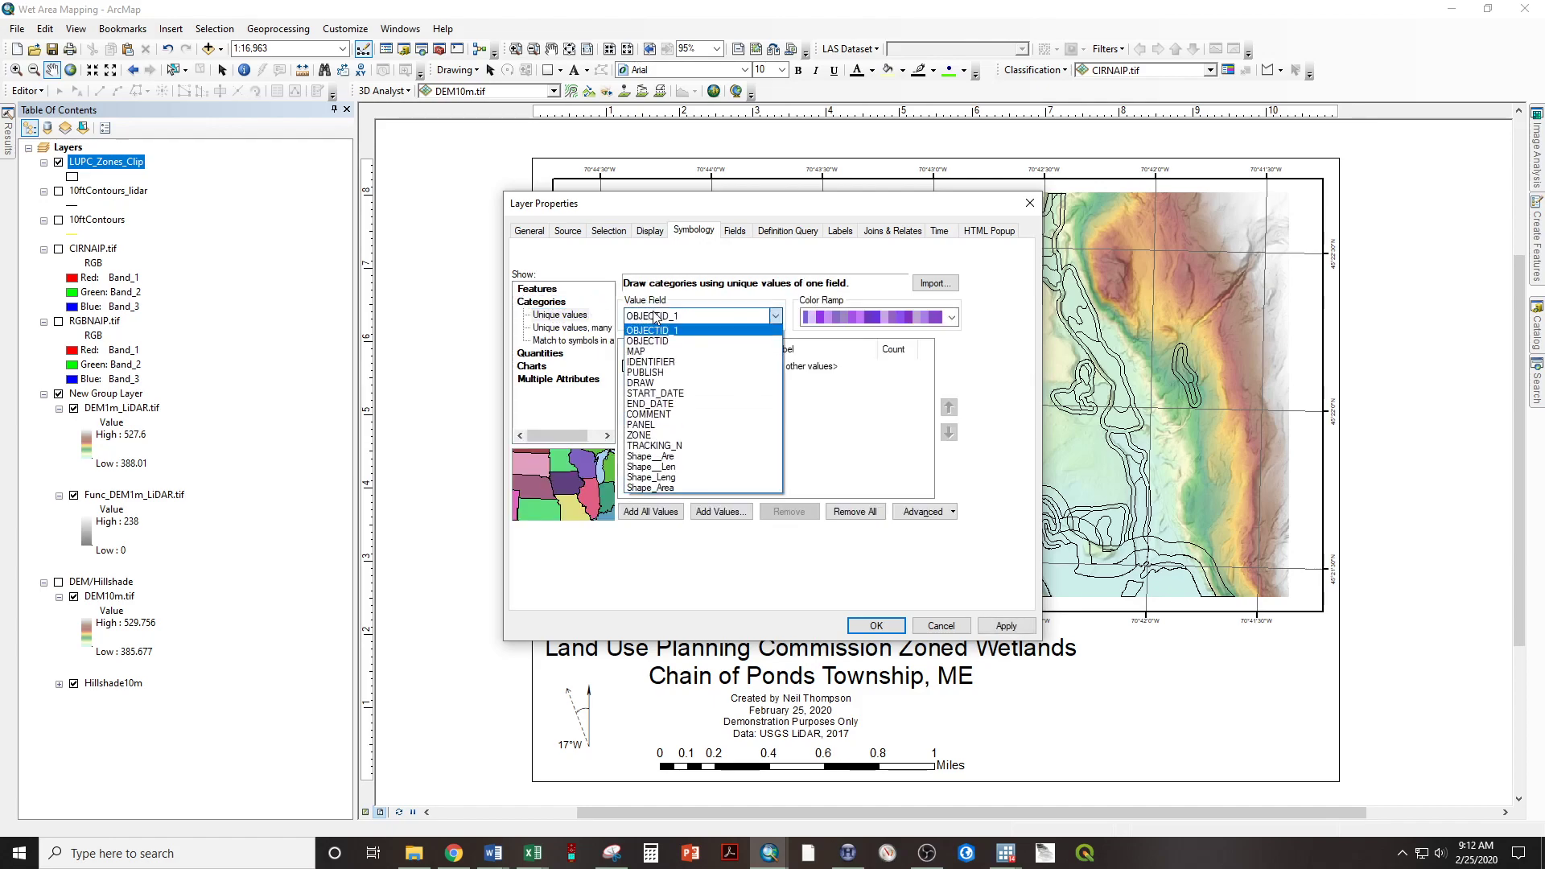
{"action": "left_click", "coordinate": [675, 435]}
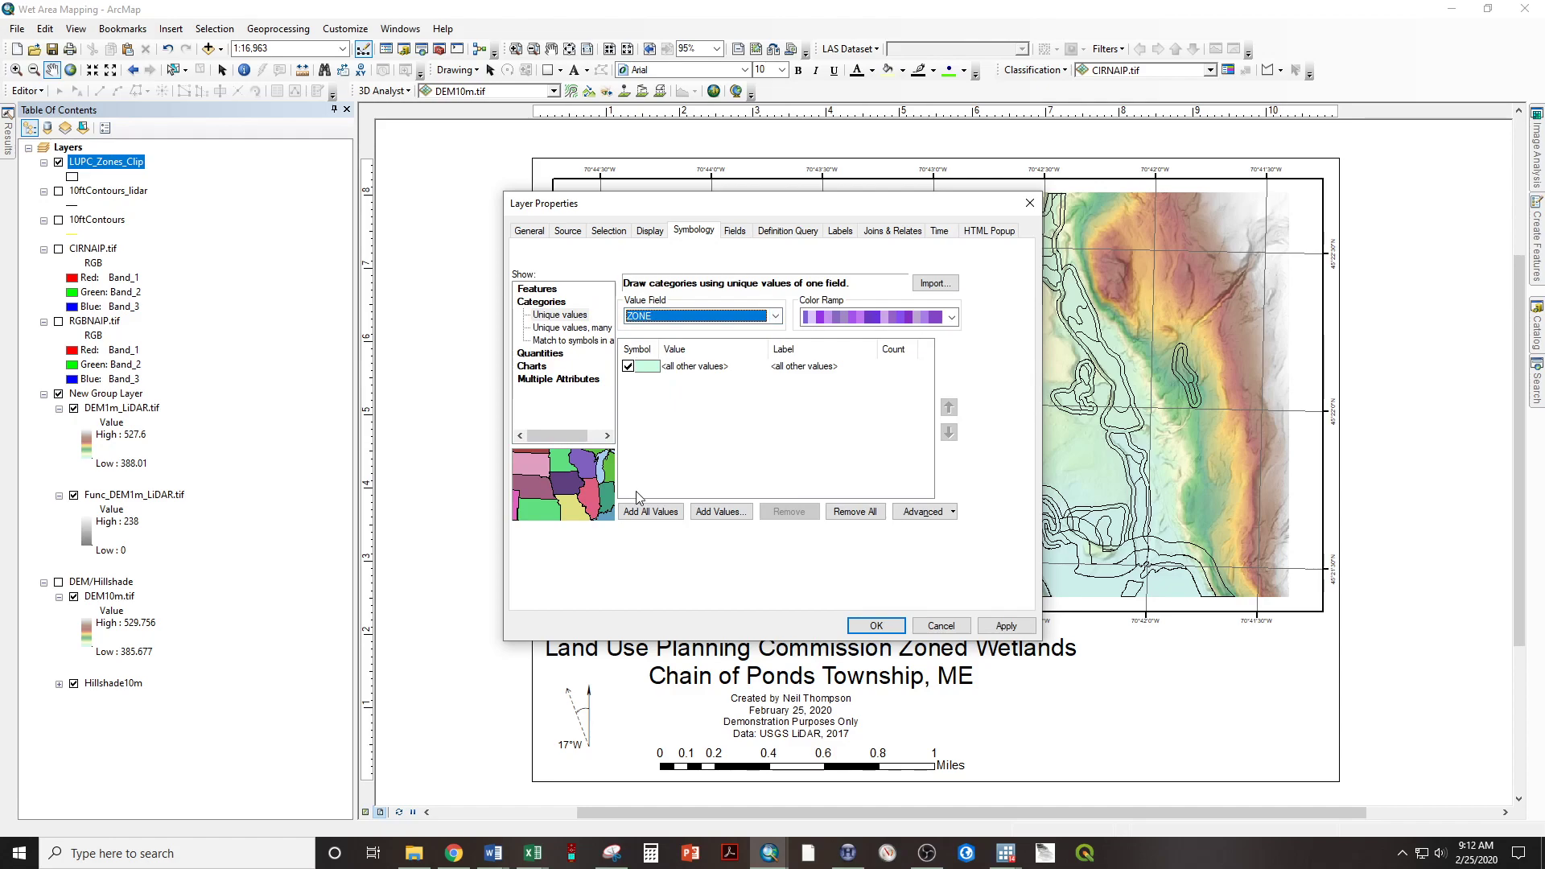
{"action": "left_click", "coordinate": [644, 519]}
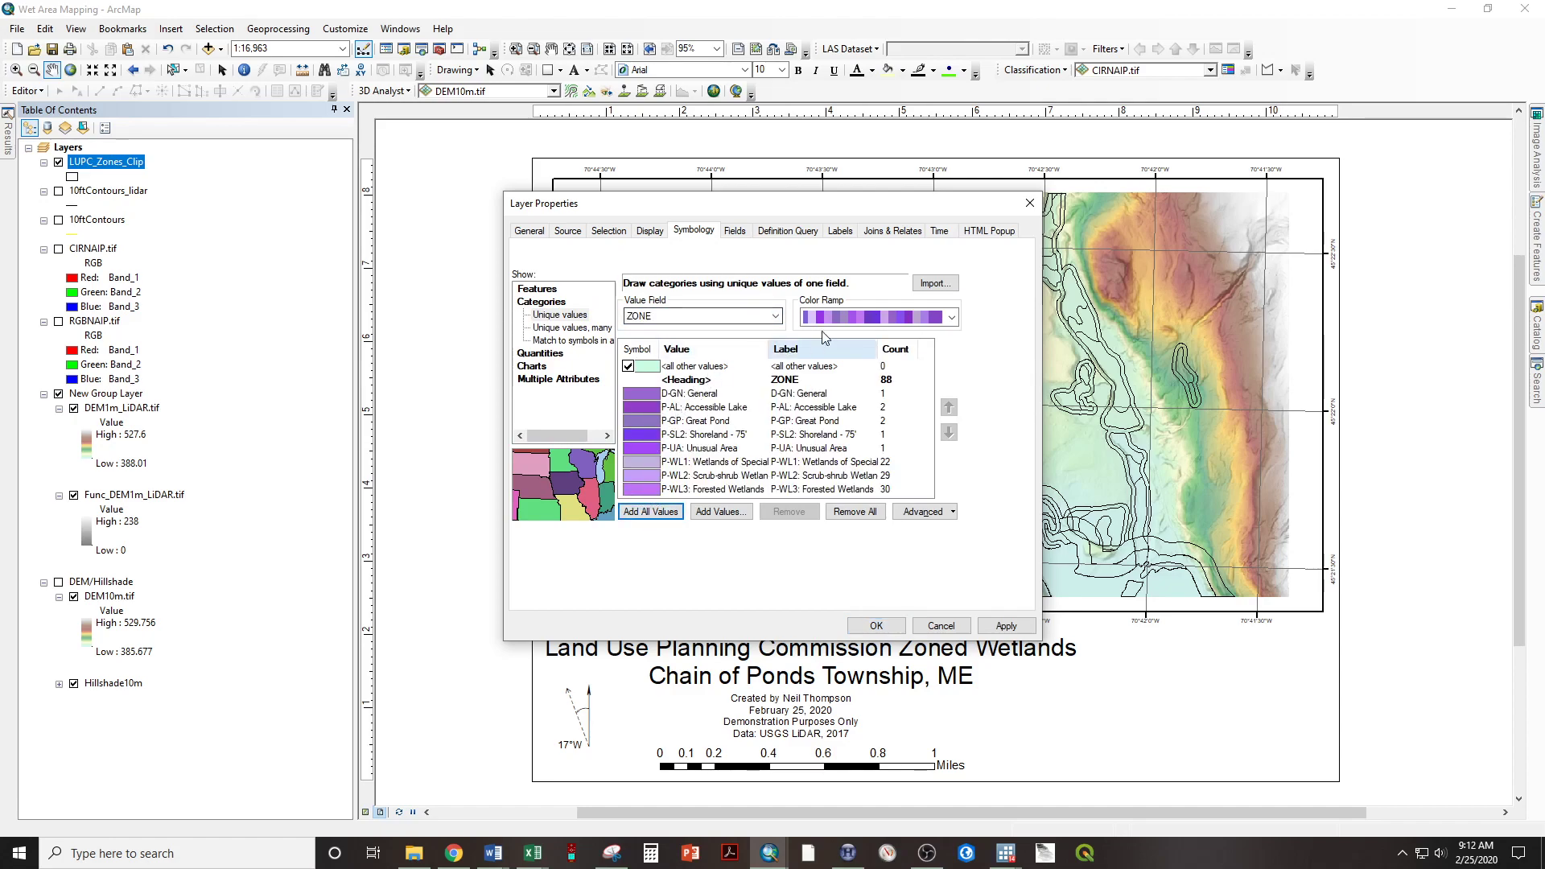
Apply a multicolored color ramp to the zone categories, review the Great Pond symbol, and confirm the symbology.
{"action": "left_click", "coordinate": [833, 317]}
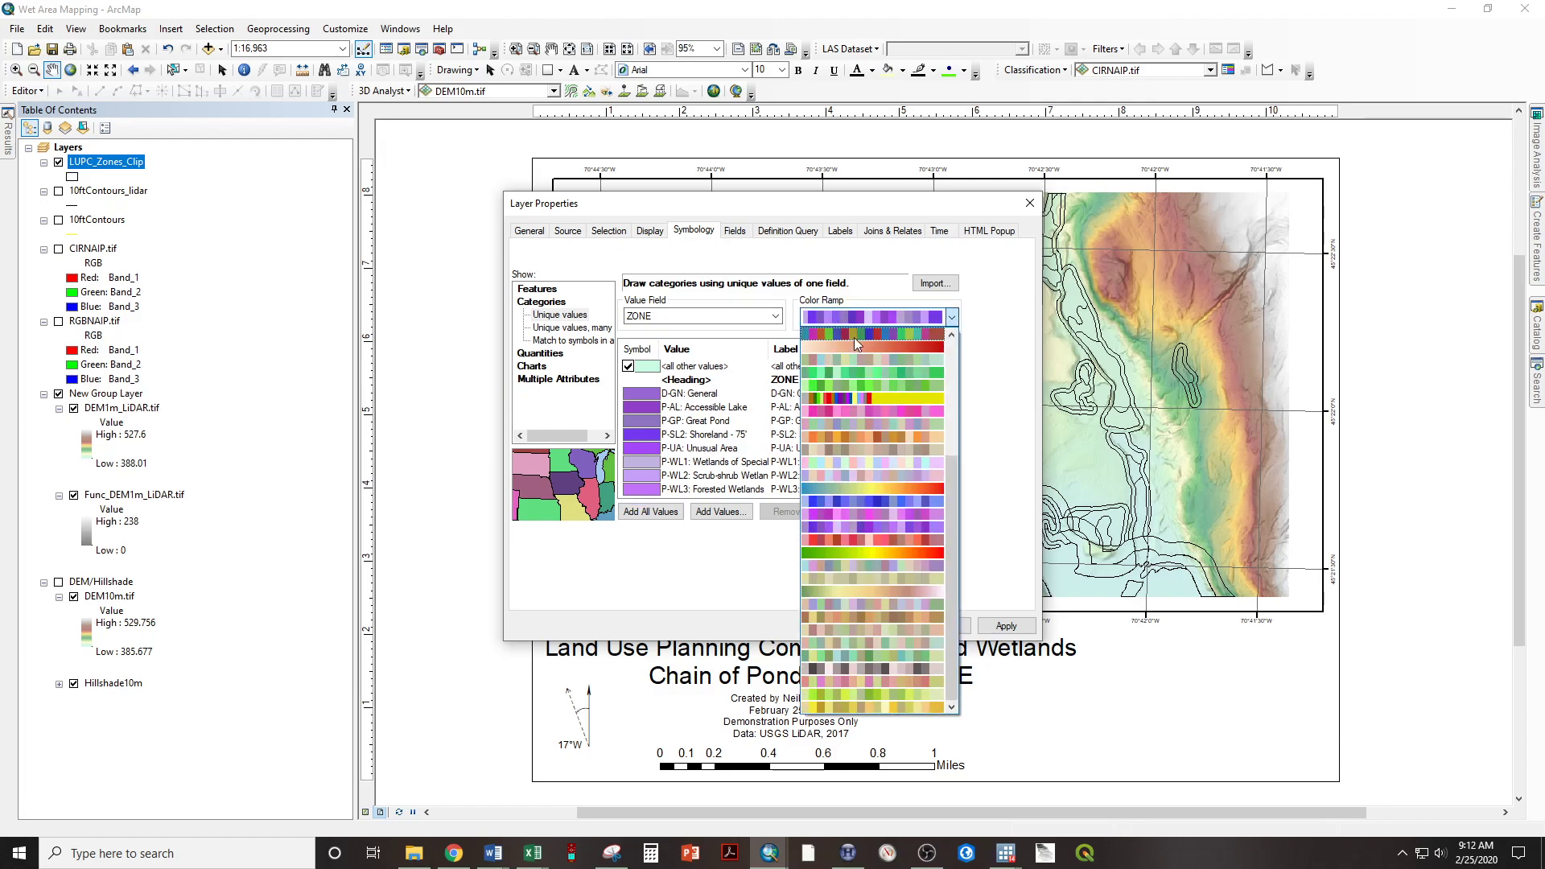
{"action": "left_click", "coordinate": [853, 337]}
{"action": "double_click", "coordinate": [655, 423]}
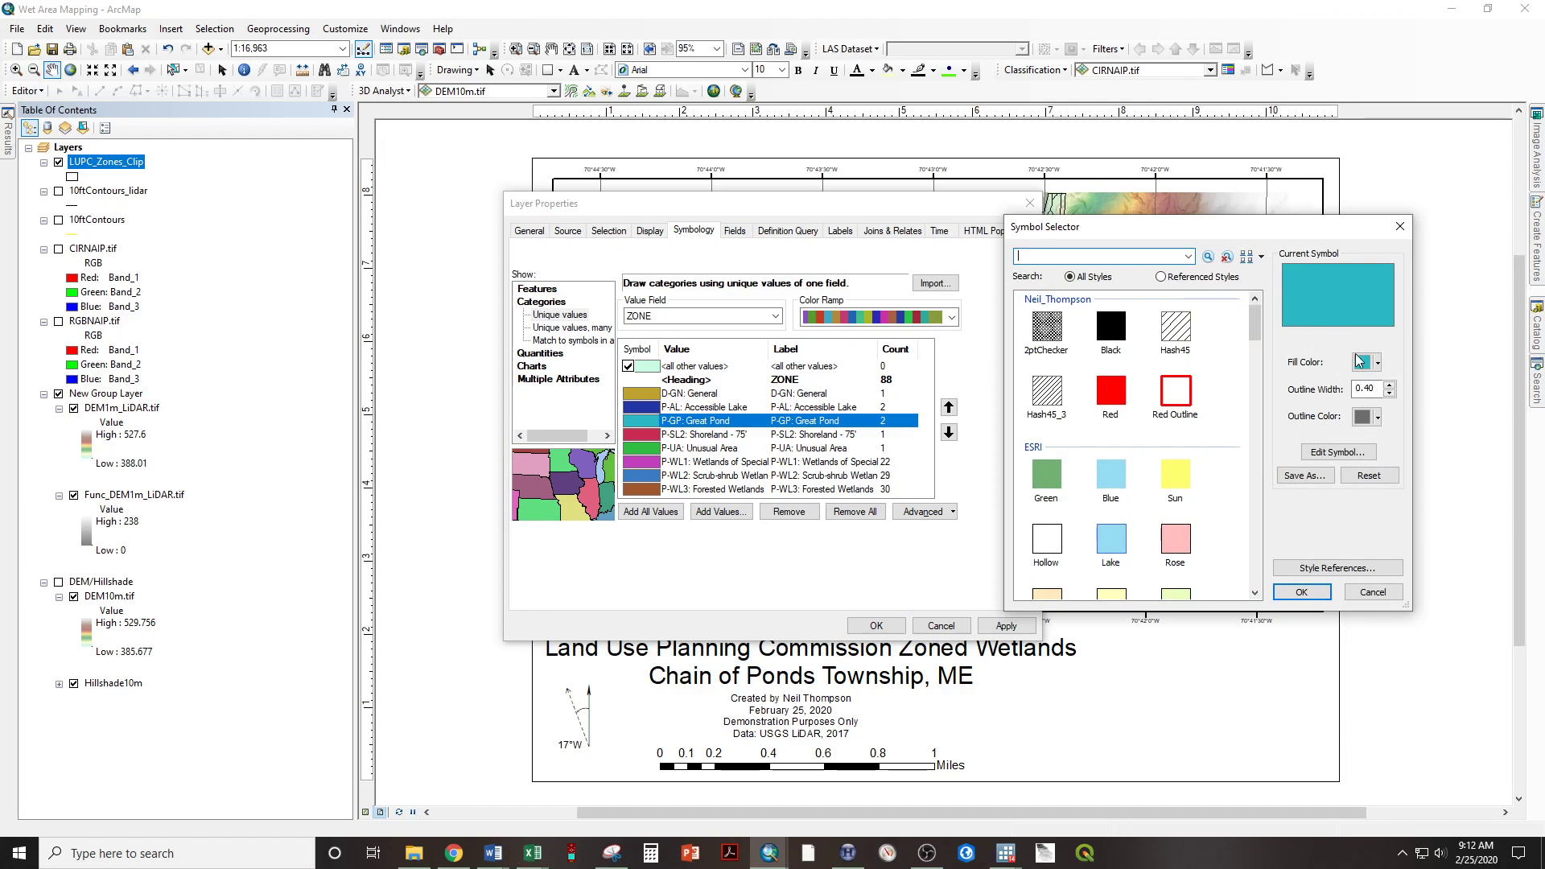
{"action": "left_click", "coordinate": [1302, 594]}
{"action": "left_click", "coordinate": [876, 626]}
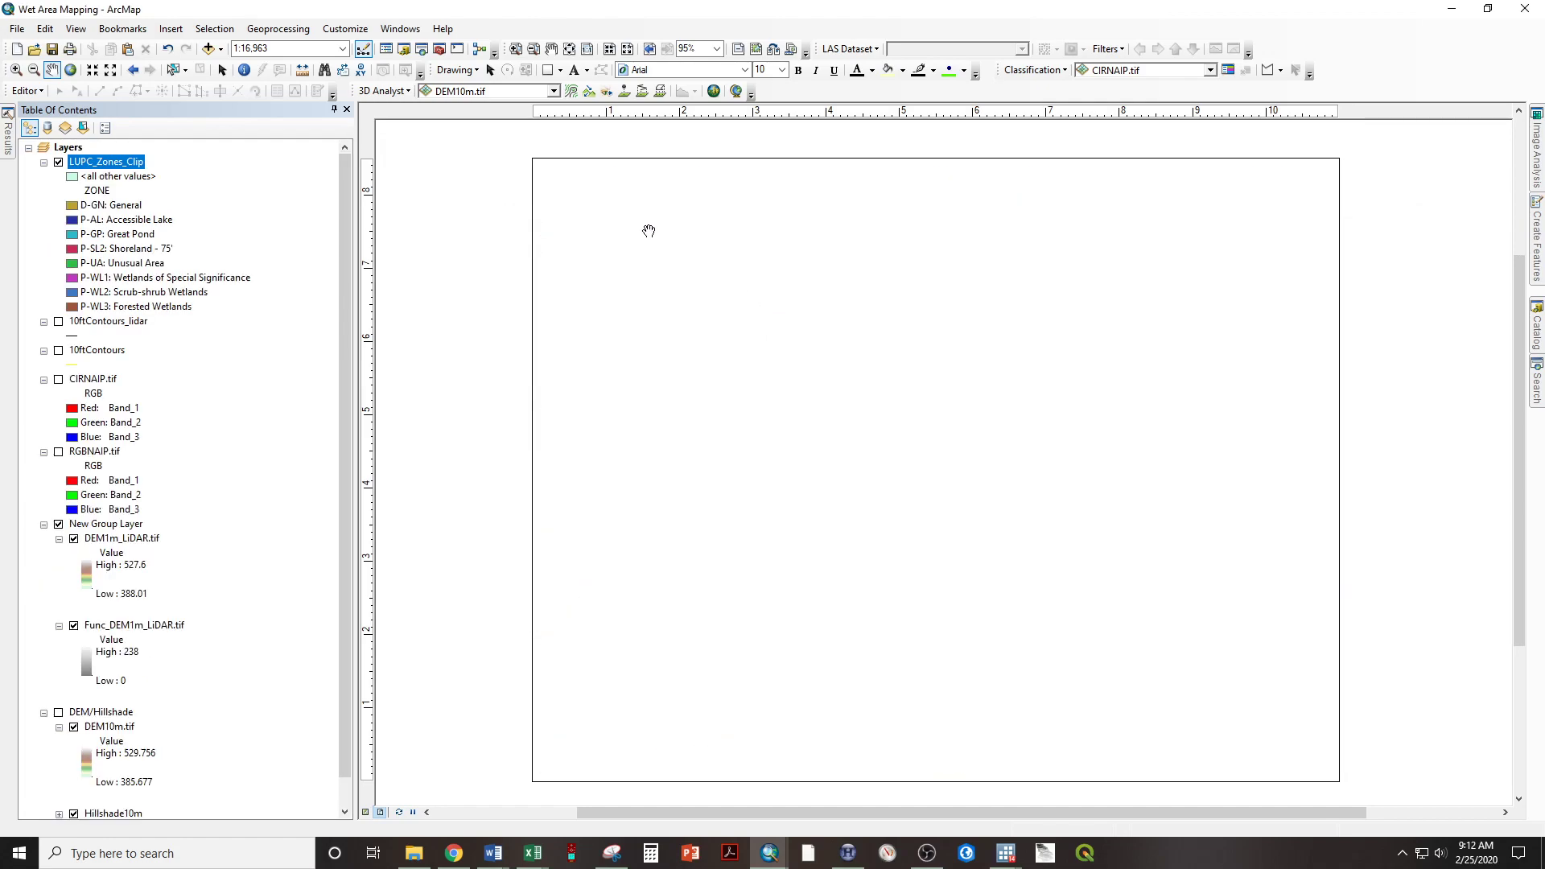
Insert a legend and remove DEM1m_LiDAR.tif and Func_DEM1m_LiDAR.tif from its legend items.
{"action": "left_click", "coordinate": [160, 28]}
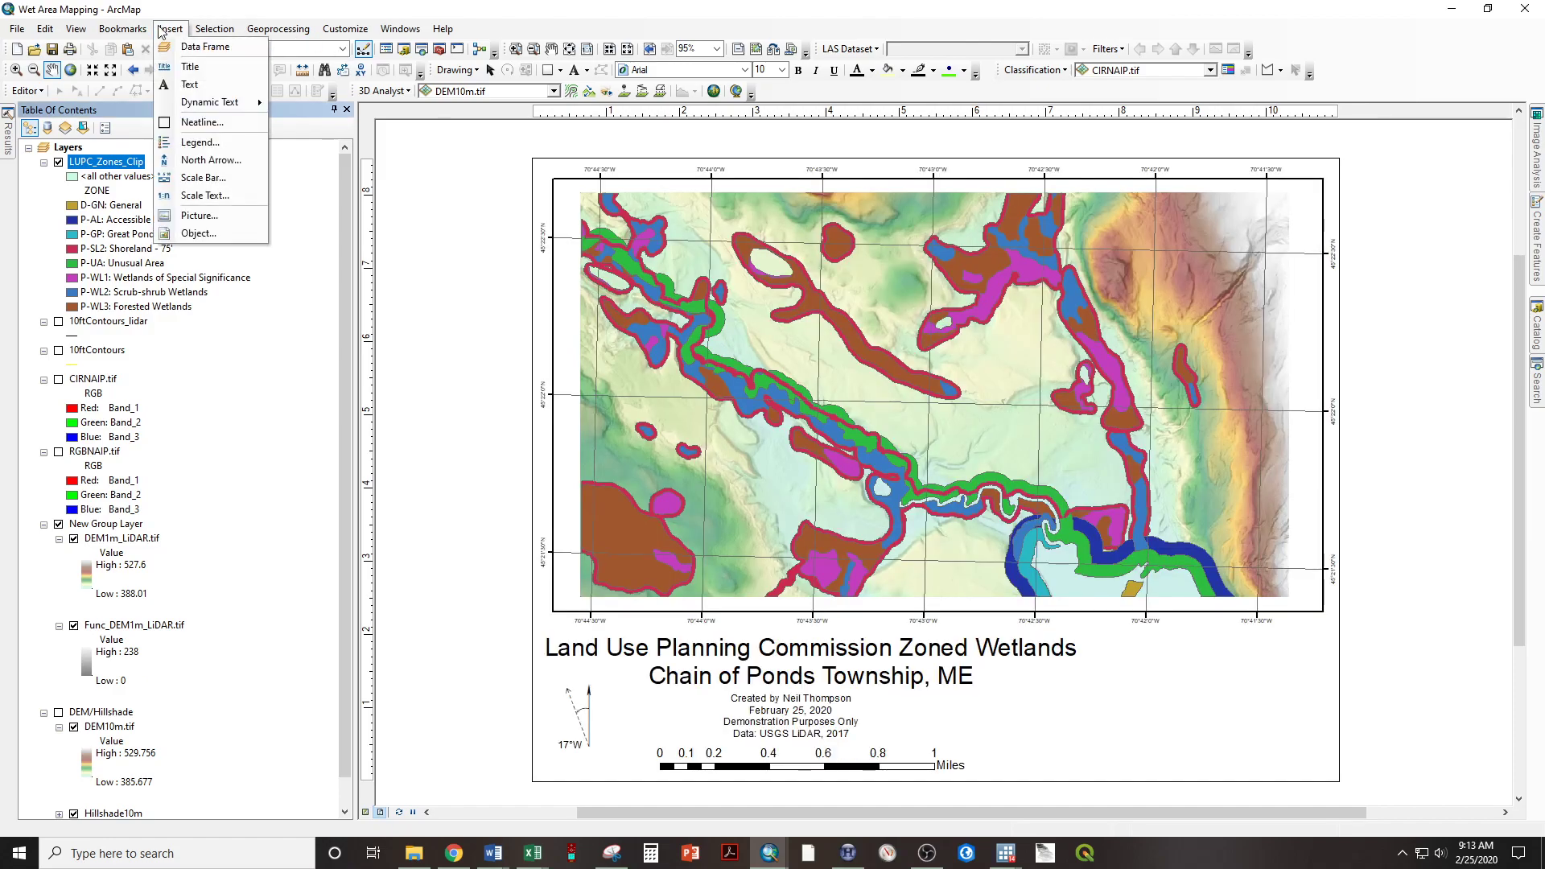
{"action": "left_click", "coordinate": [197, 142]}
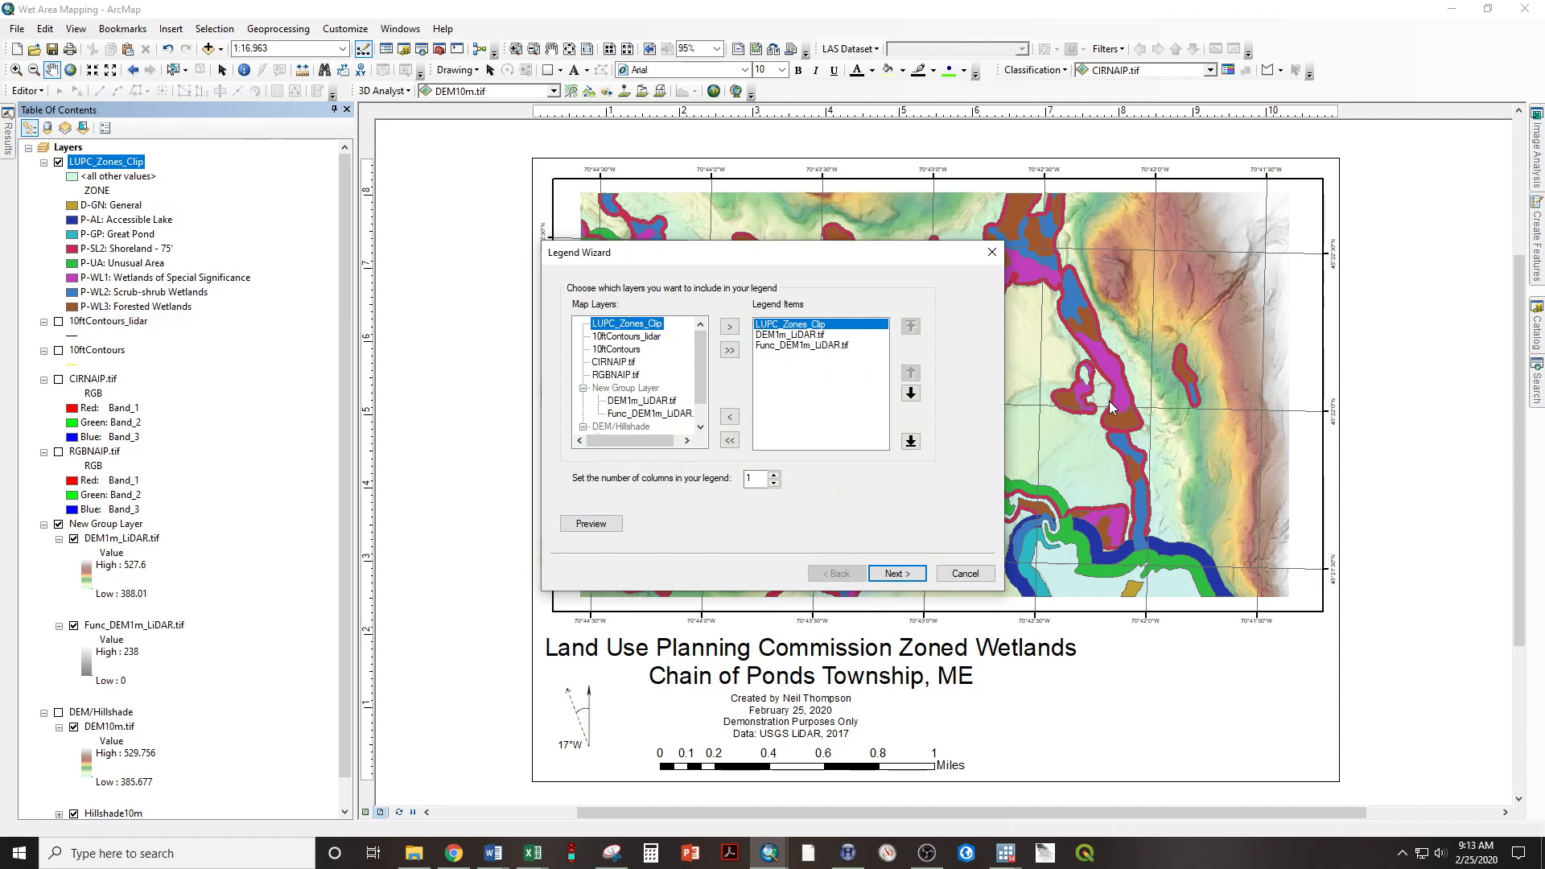
{"action": "left_click", "coordinate": [802, 335]}
{"action": "left_click", "coordinate": [729, 416]}
{"action": "left_click", "coordinate": [778, 337]}
{"action": "left_click", "coordinate": [729, 416]}
{"action": "left_click", "coordinate": [631, 351]}
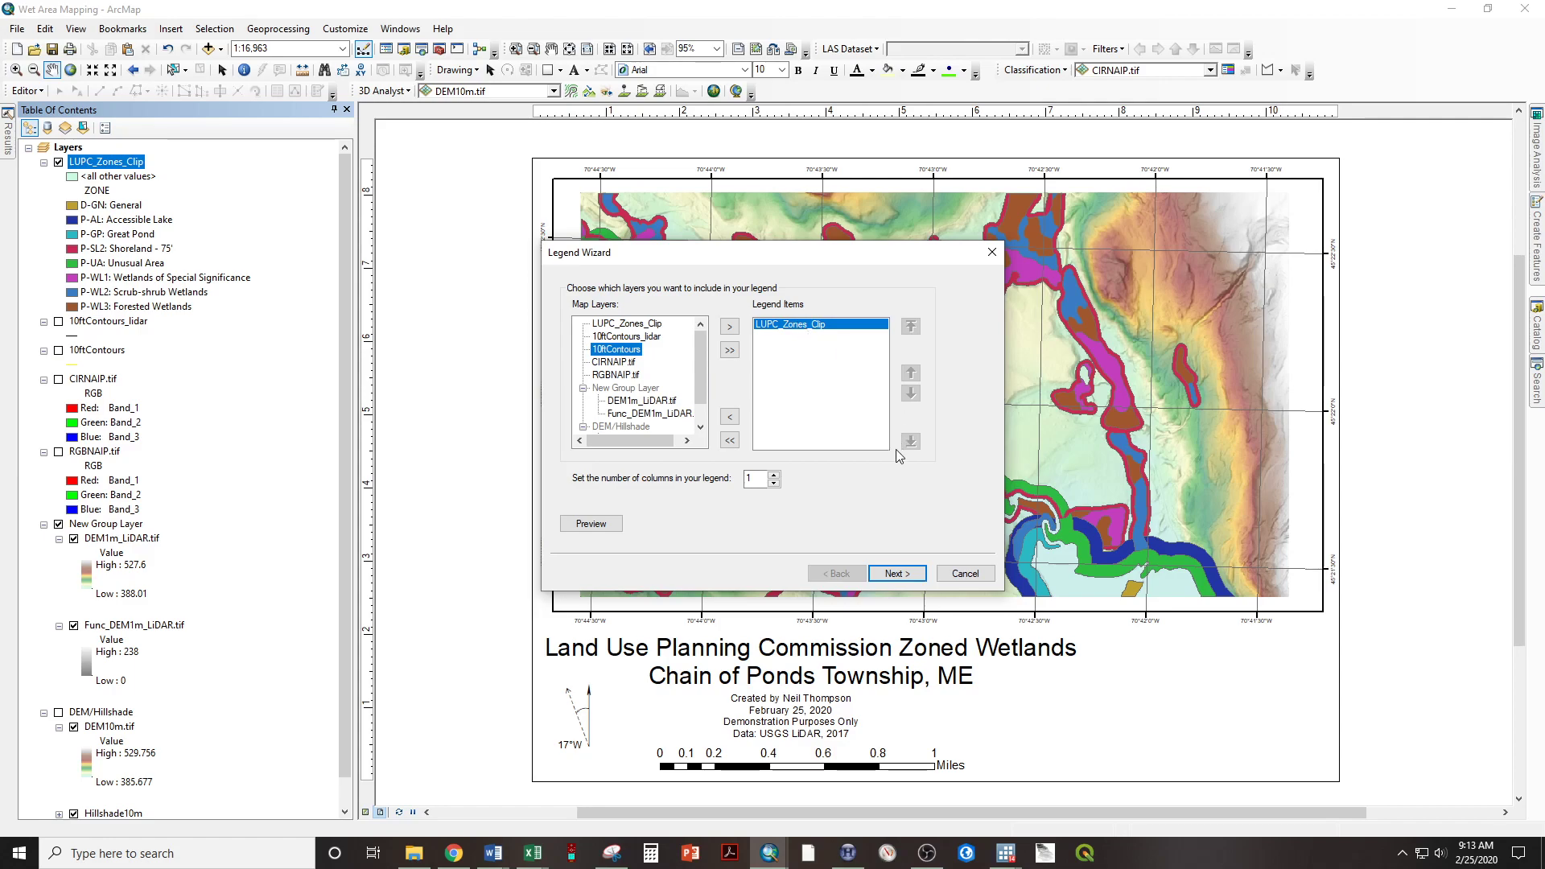
Finish the legend wizard with the default frame and patch settings.
{"action": "left_click", "coordinate": [899, 573]}
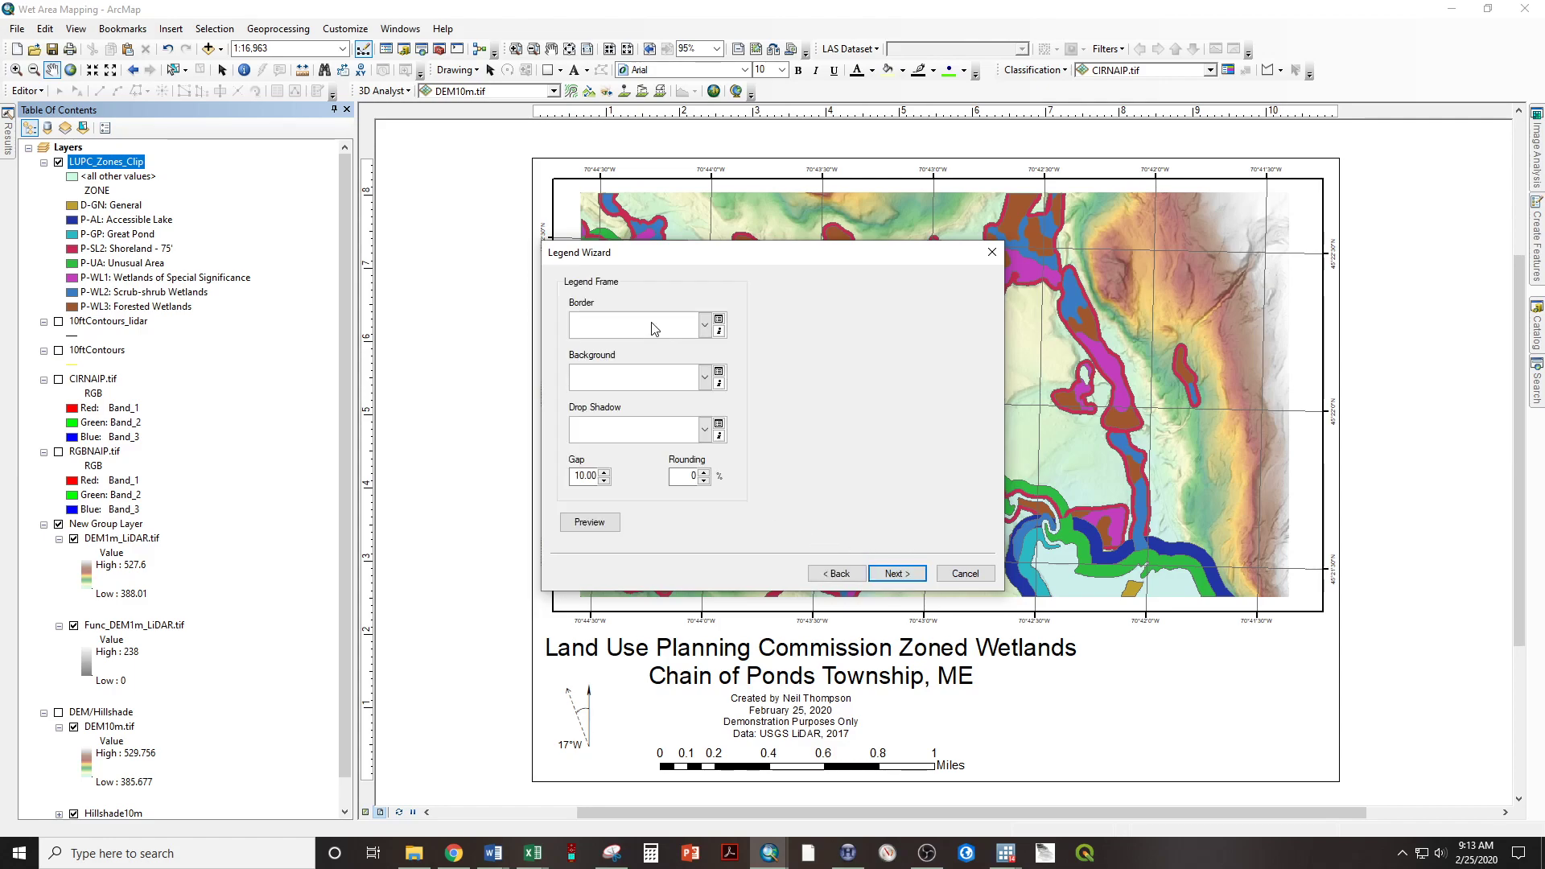
{"action": "left_click", "coordinate": [897, 573]}
{"action": "left_click", "coordinate": [898, 574]}
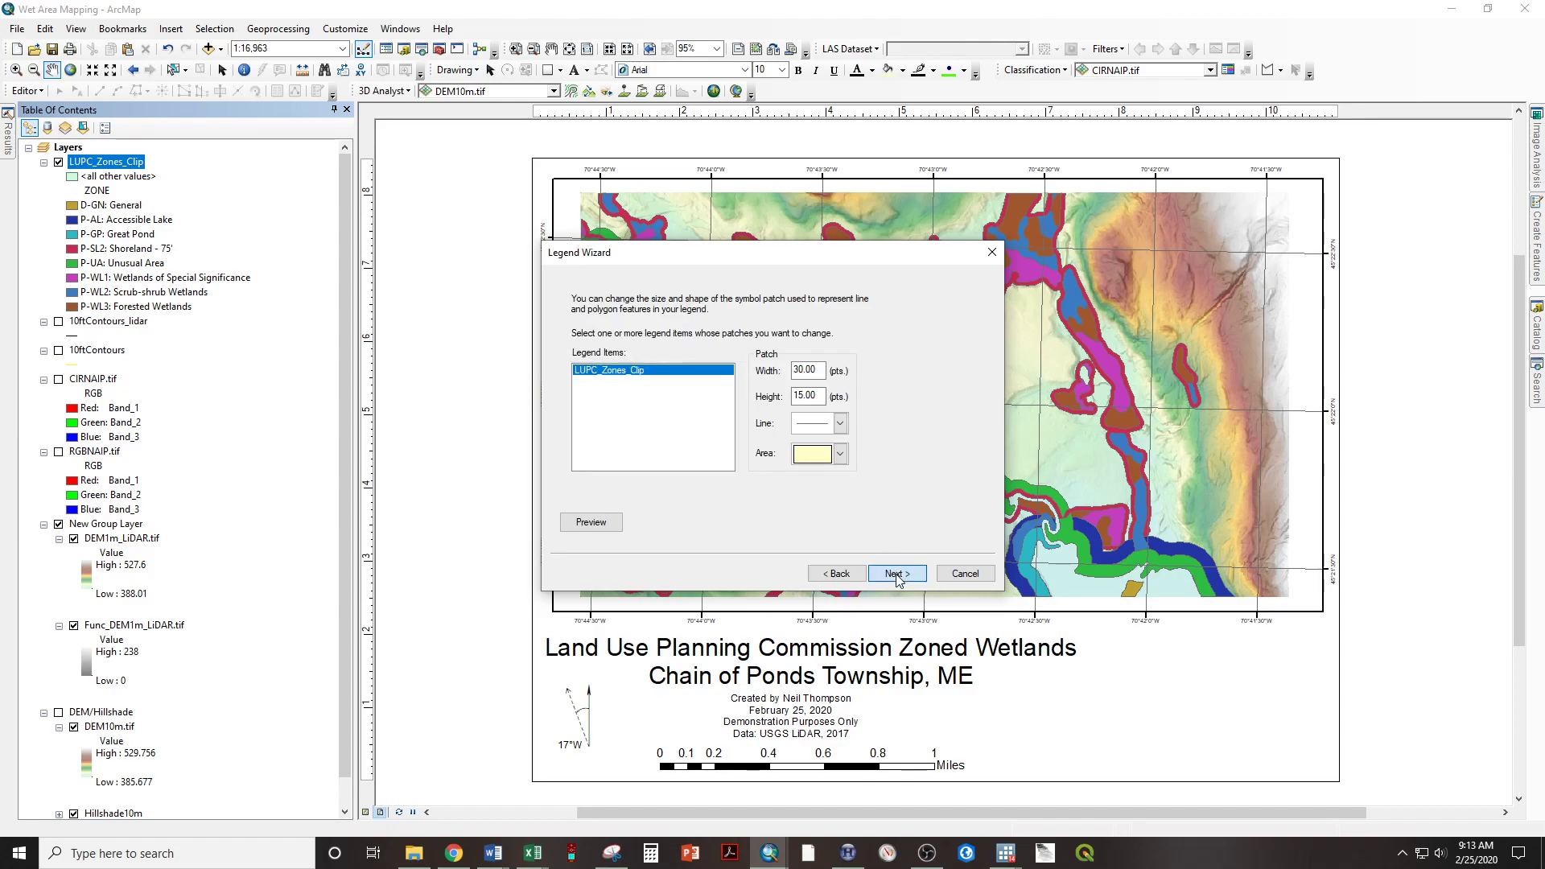
{"action": "left_click", "coordinate": [896, 573]}
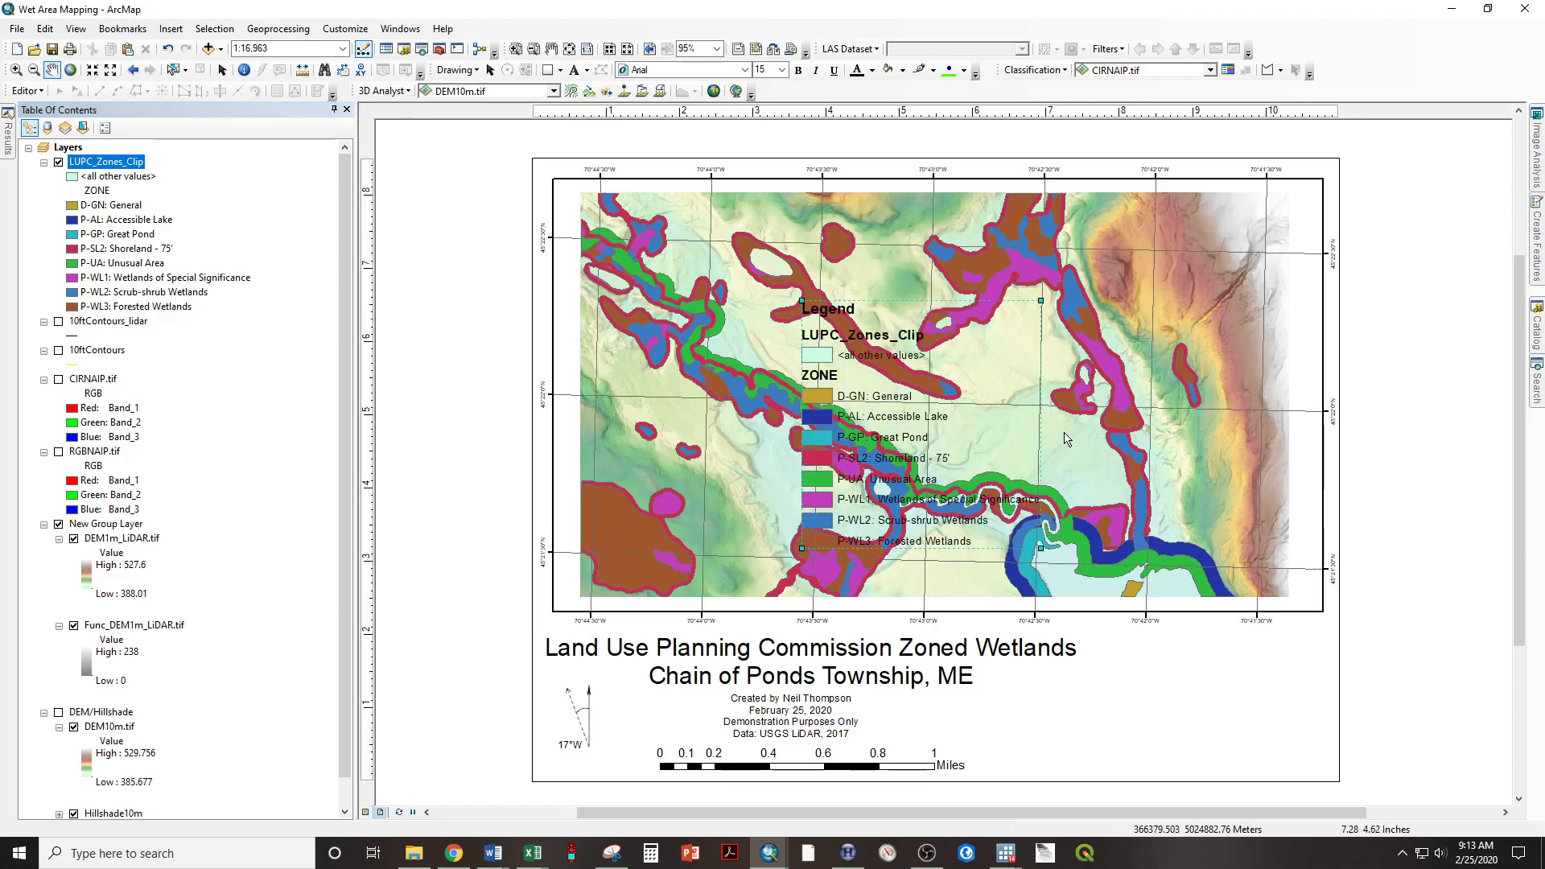
Move the legend to the upper right part of the map frame.
{"action": "left_click_drag", "start_coordinate": [923, 422], "coordinate": [1109, 400]}
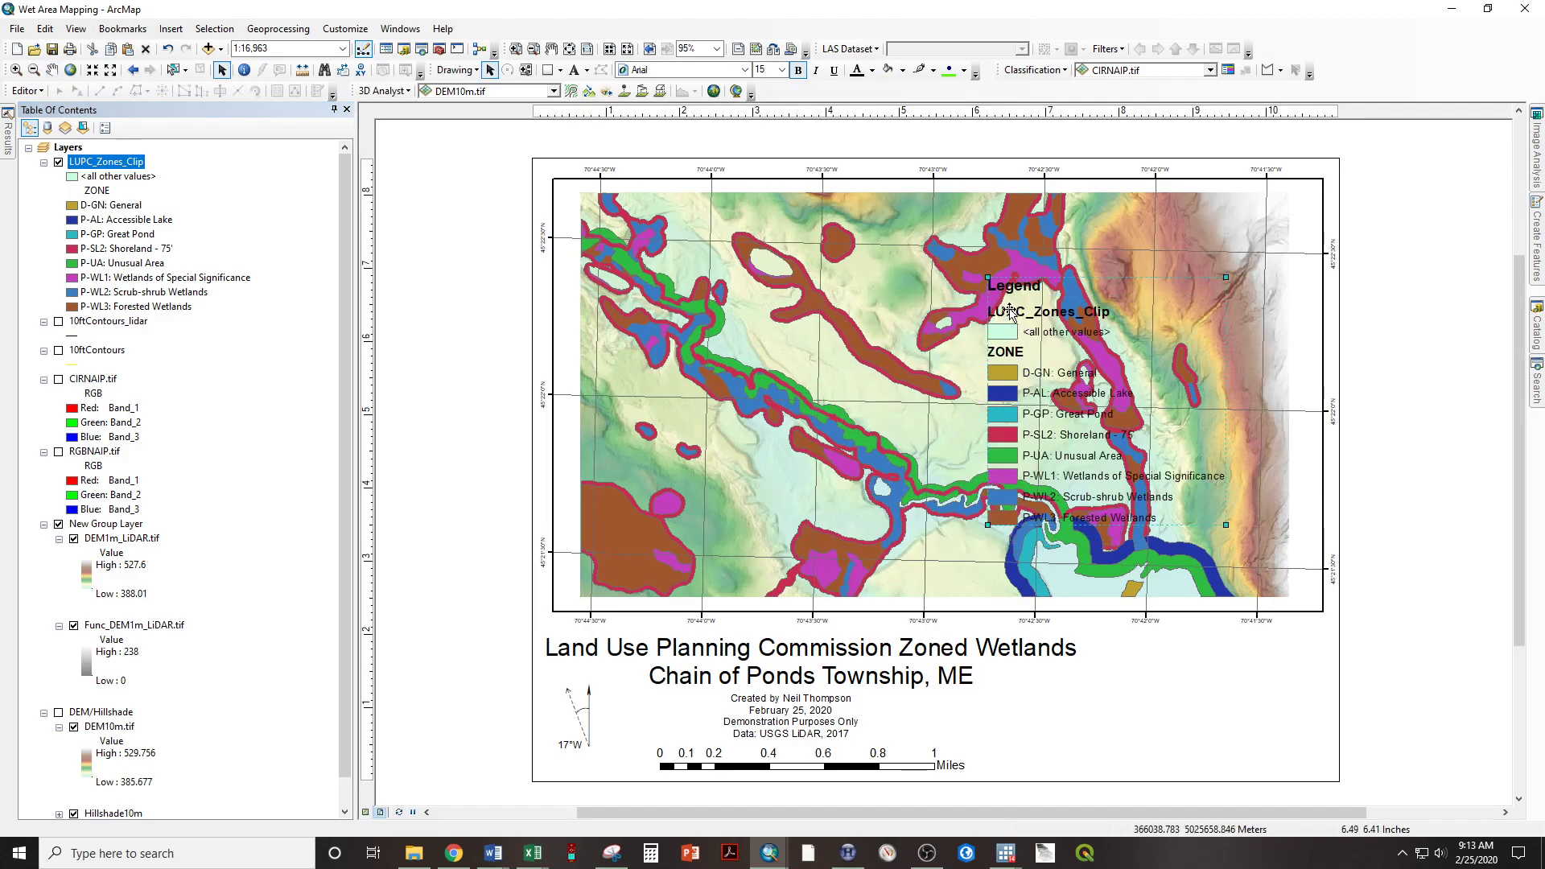
{"action": "left_click_drag", "start_coordinate": [984, 371], "coordinate": [980, 368]}
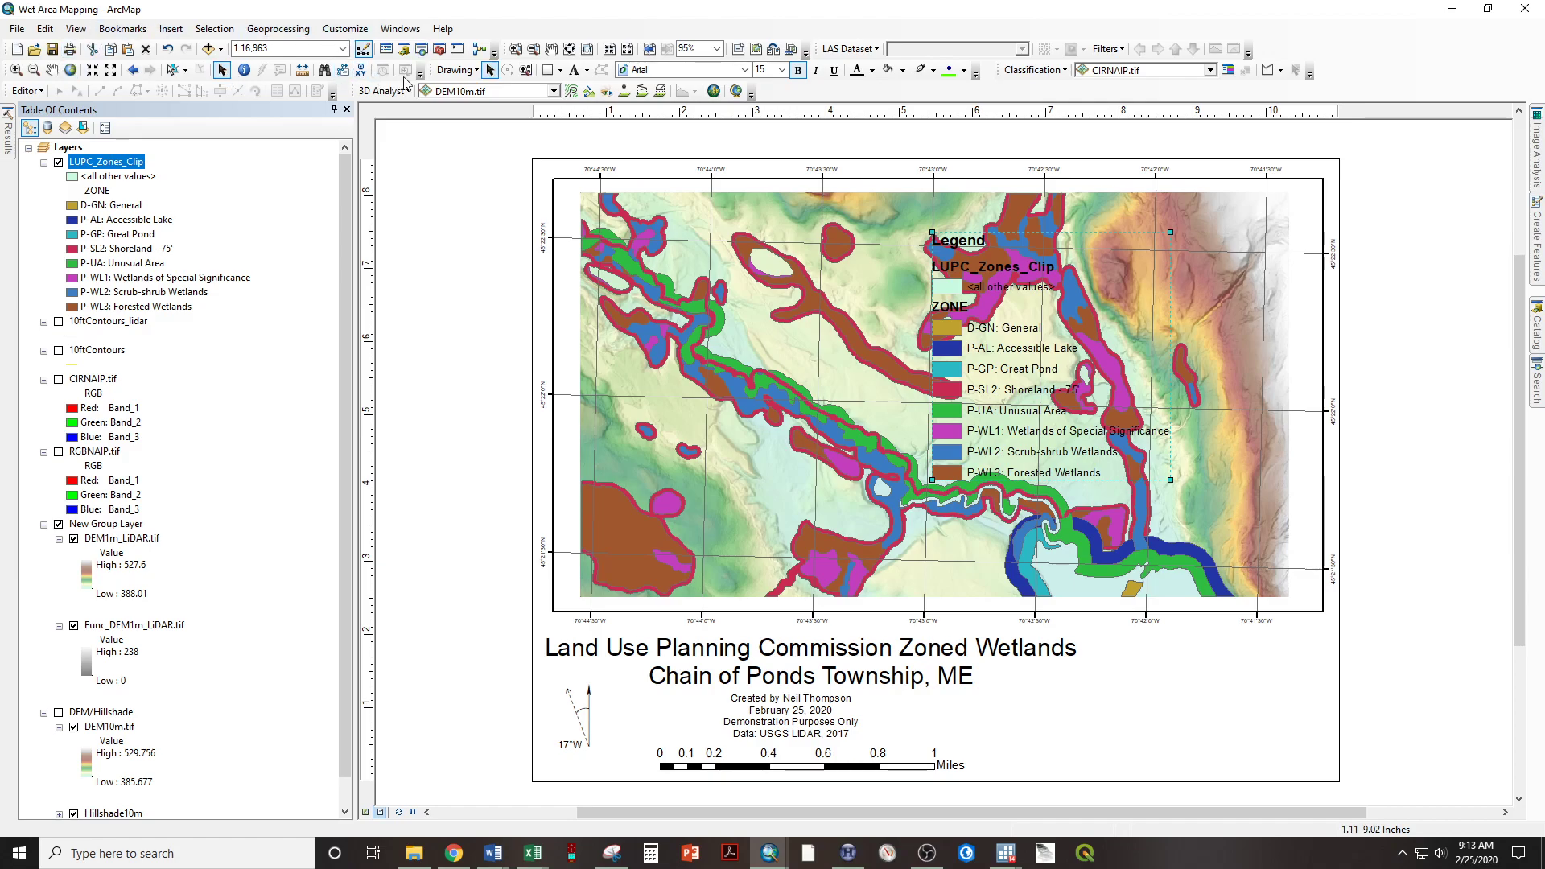
Give the legend frame a White background and apply it.
{"action": "left_click", "coordinate": [1039, 374]}
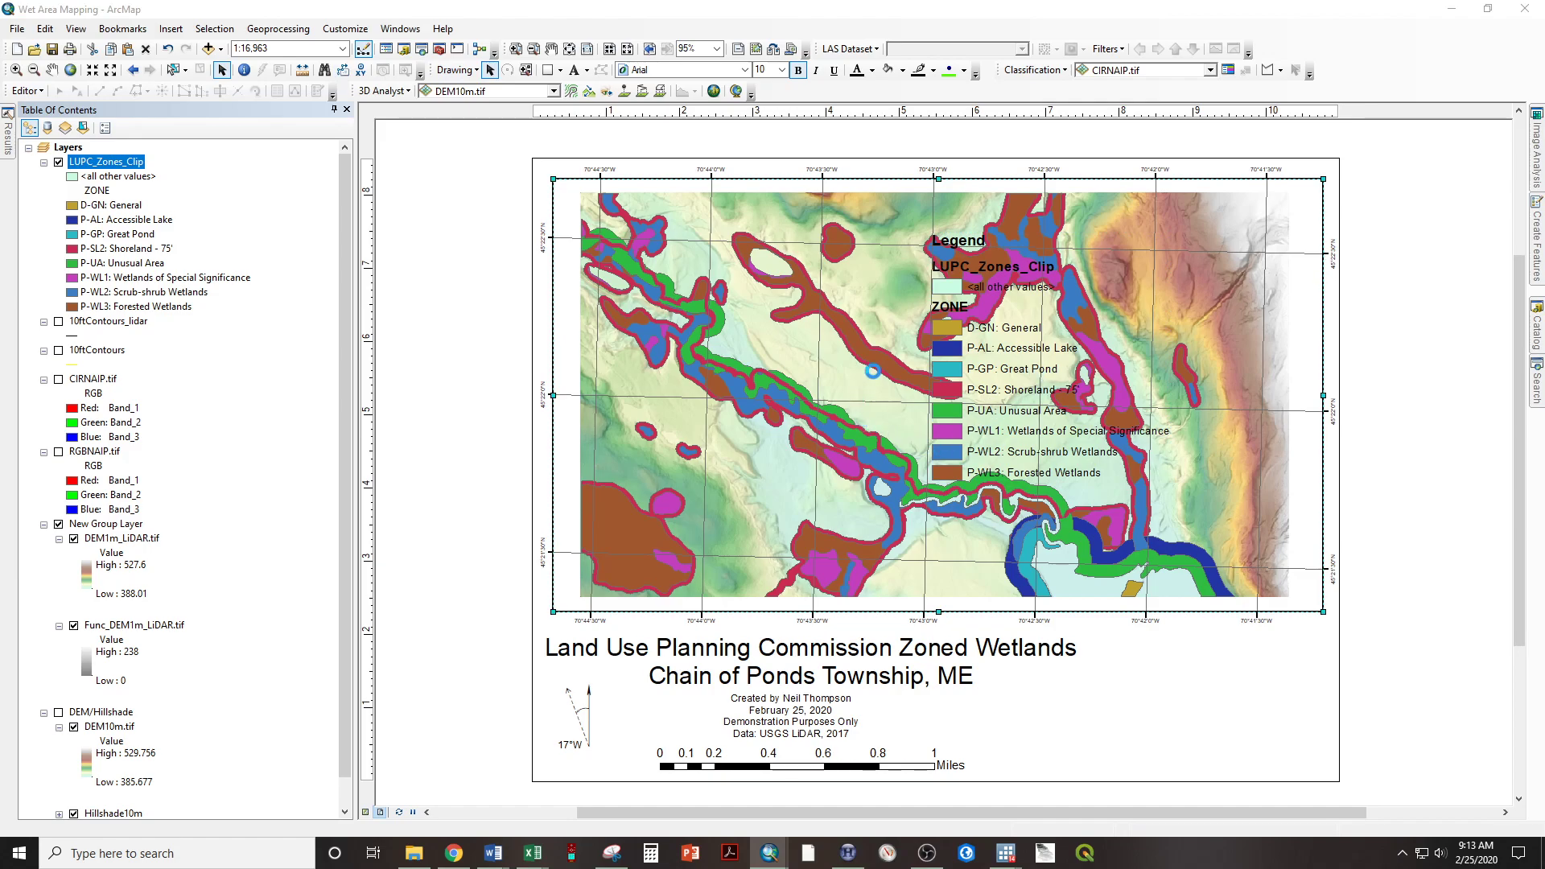
{"action": "double_click", "coordinate": [1050, 438]}
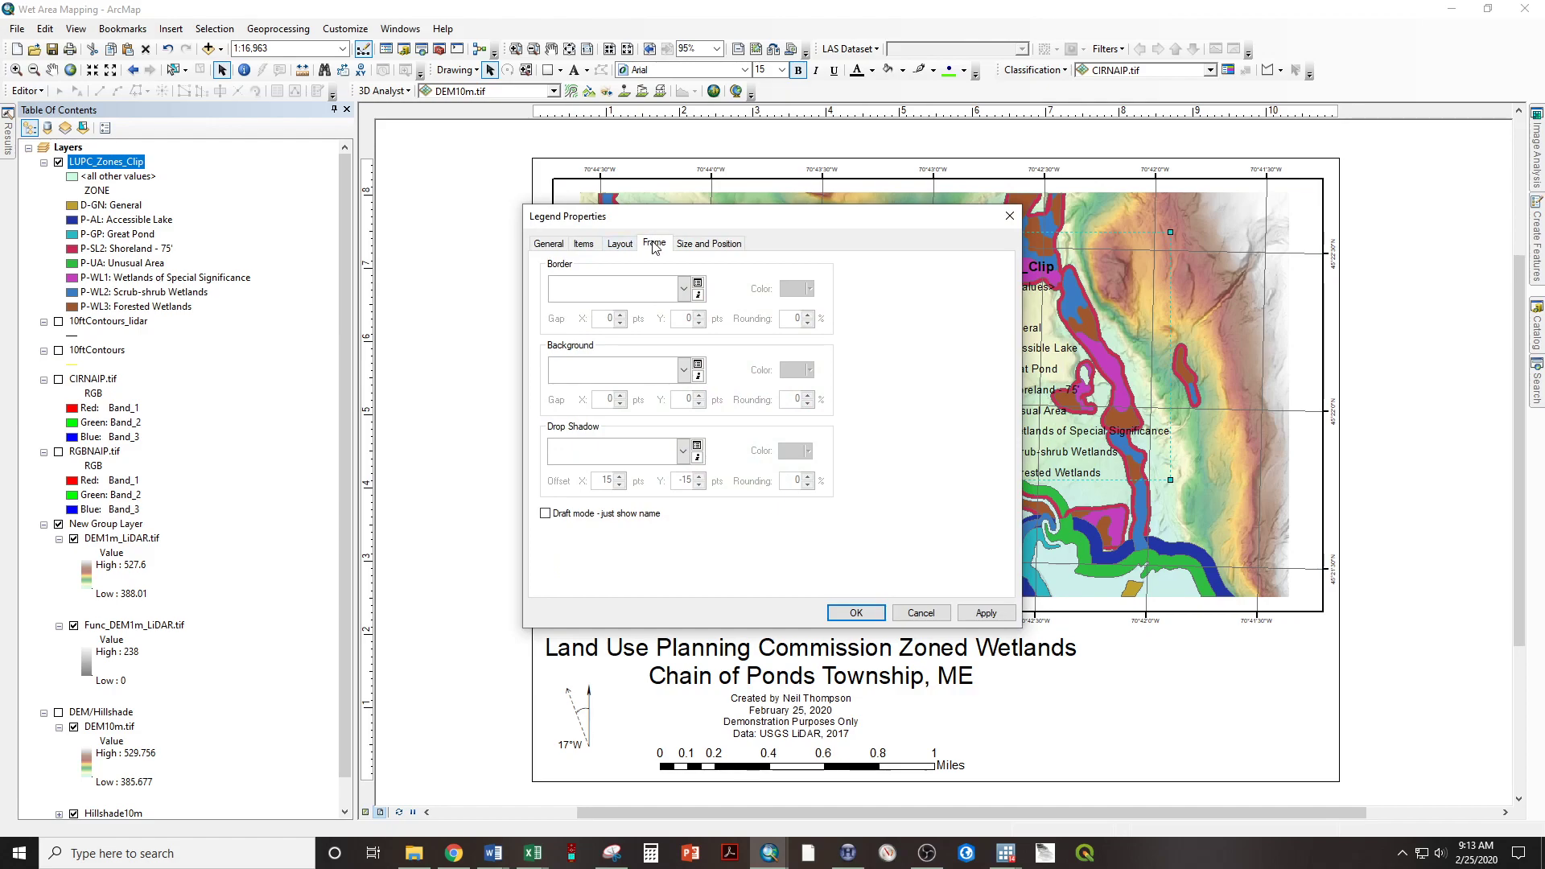
{"action": "left_click", "coordinate": [685, 371]}
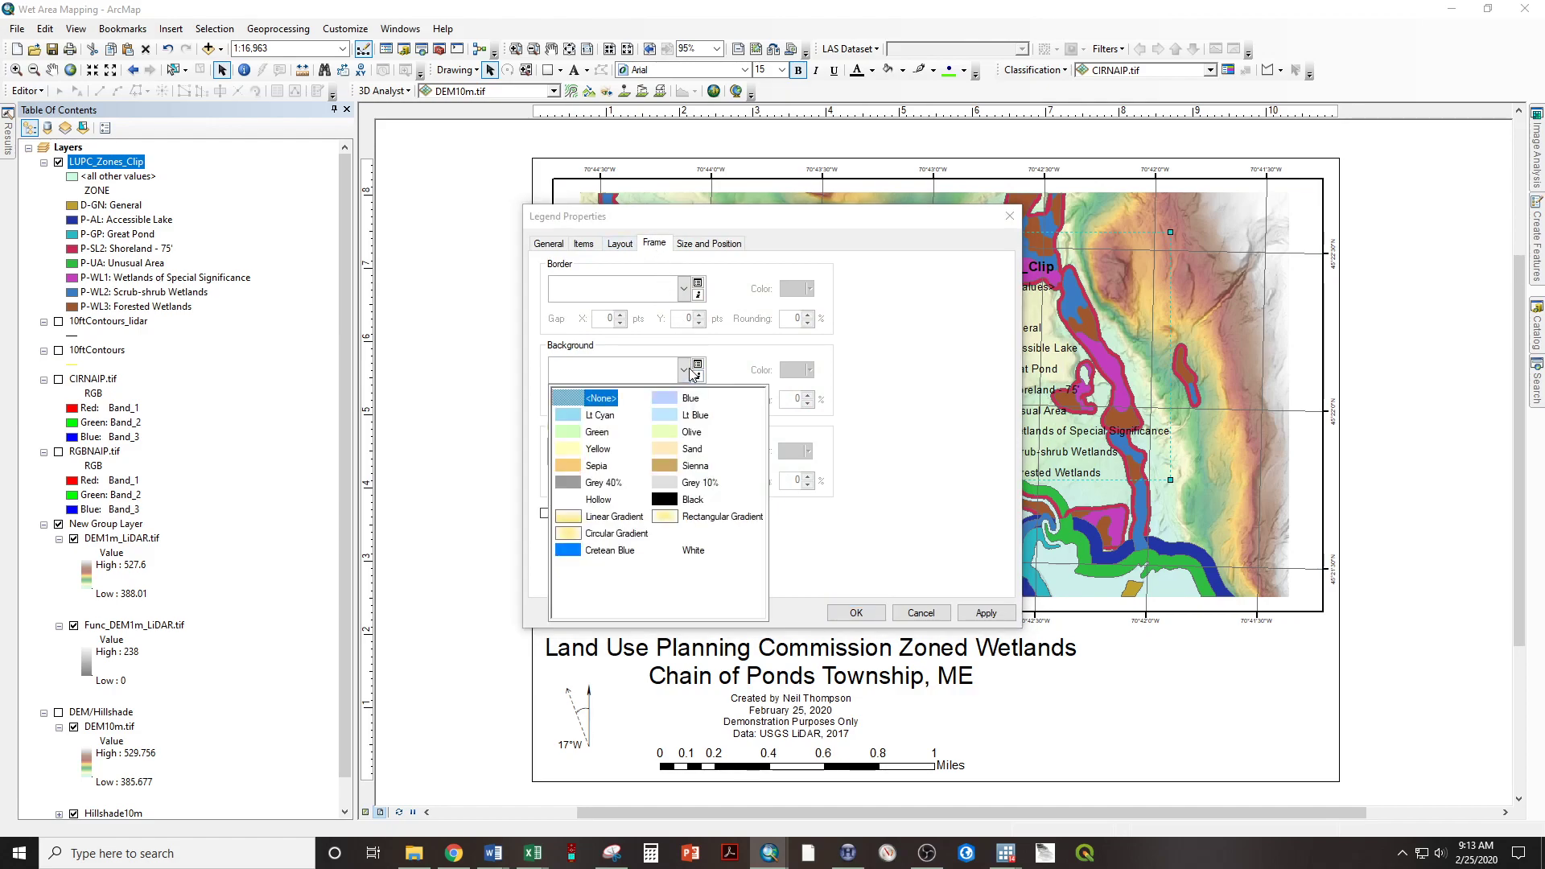
{"action": "left_click", "coordinate": [693, 551]}
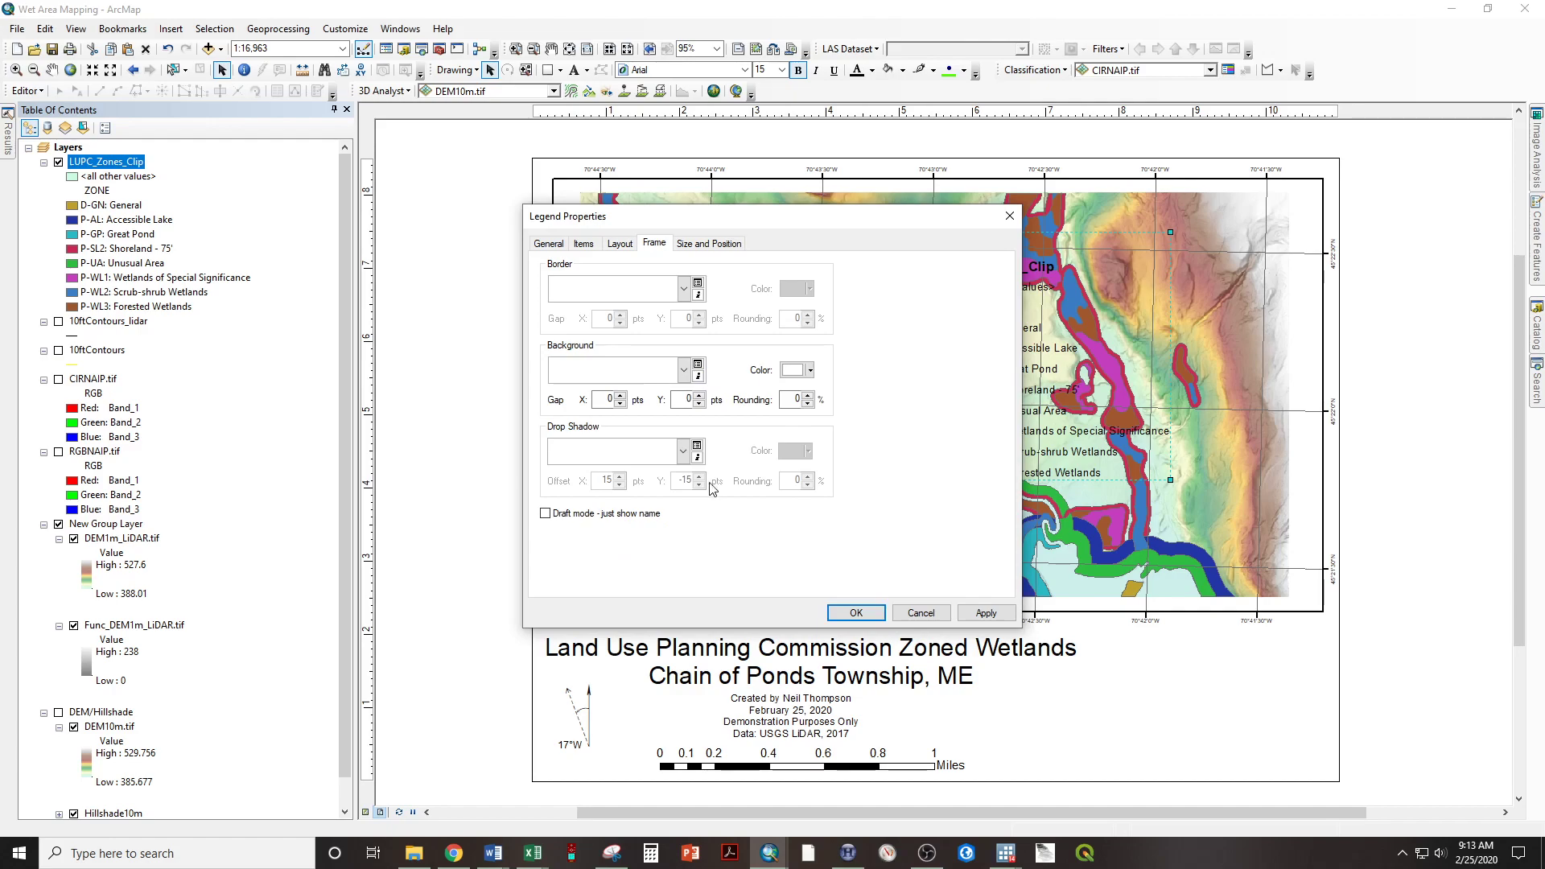
{"action": "left_click_drag", "start_coordinate": [744, 221], "coordinate": [371, 190]}
{"action": "left_click", "coordinate": [612, 581]}
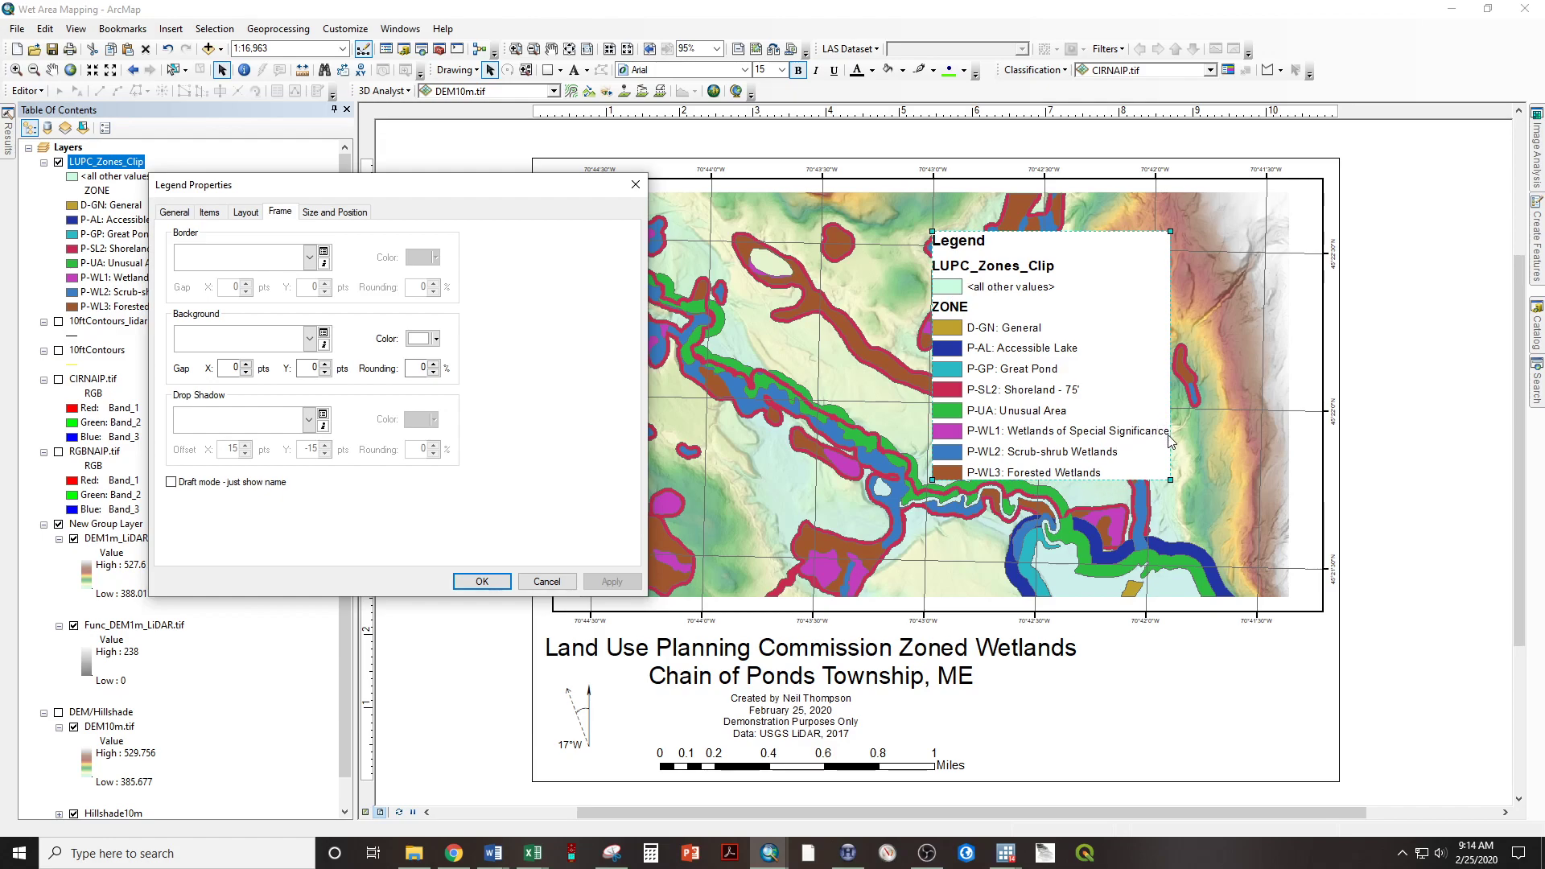
Set the legend background gap to 5 pts in both X and Y and apply.
{"action": "left_click", "coordinate": [246, 363]}
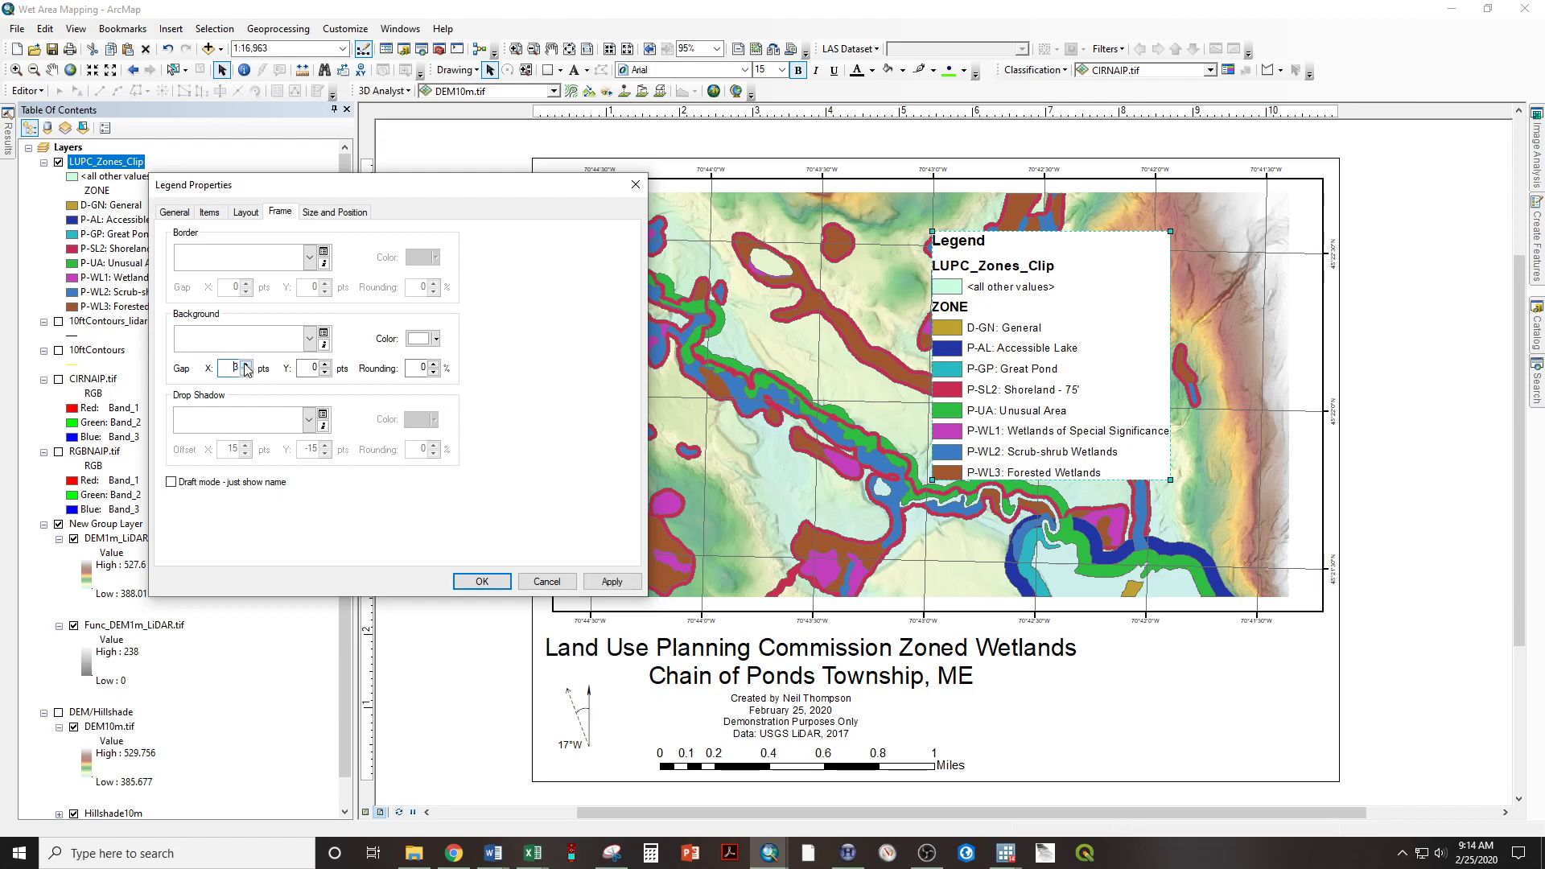
{"action": "left_click", "coordinate": [324, 363]}
{"action": "left_click", "coordinate": [601, 578]}
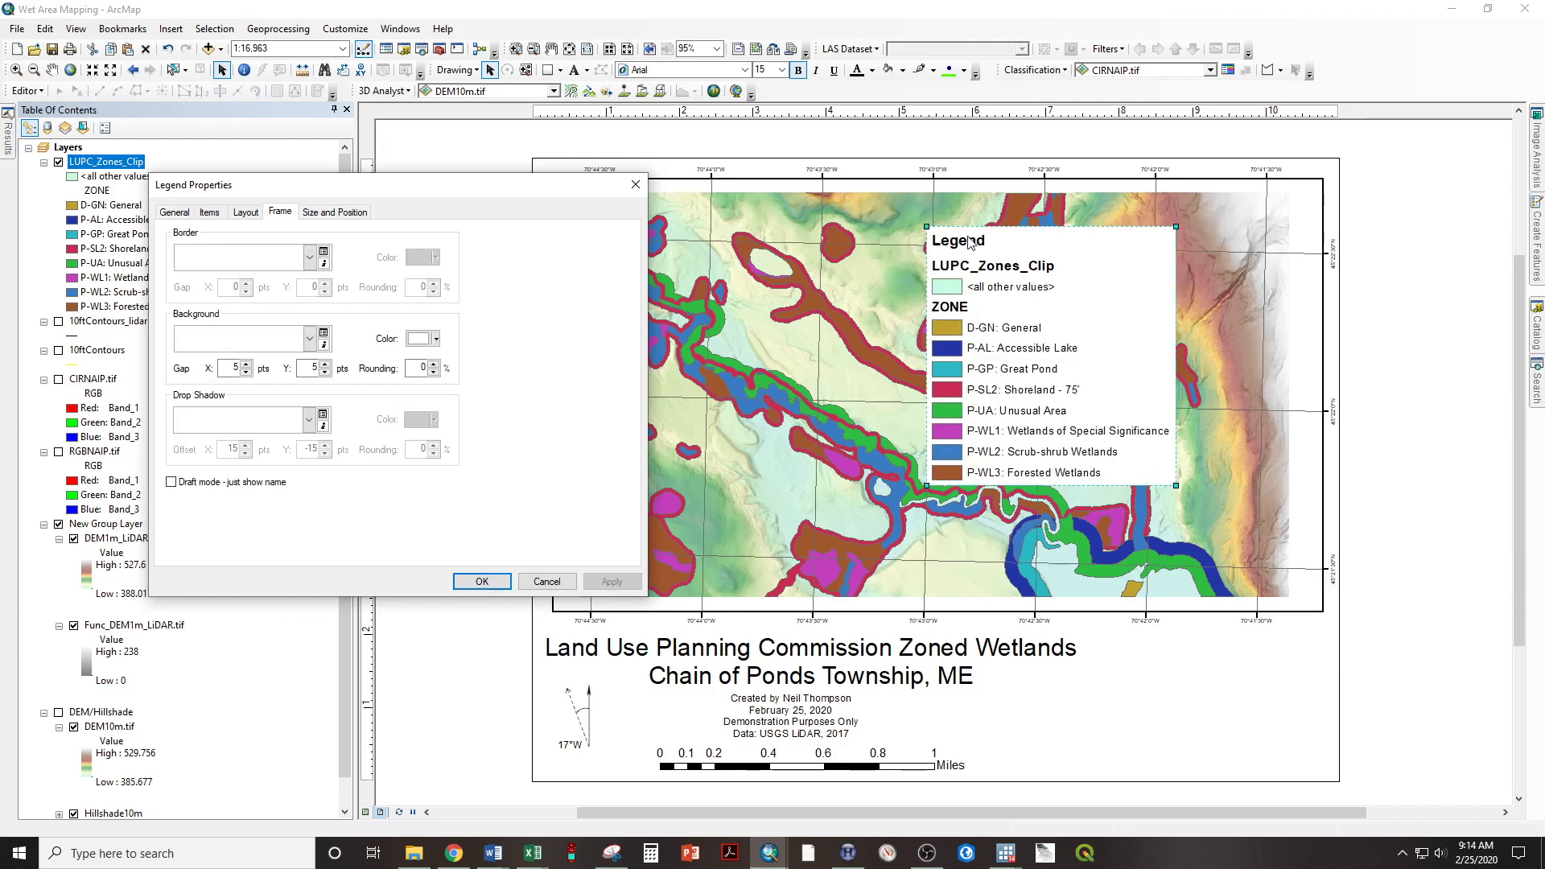
{"action": "left_click", "coordinate": [493, 580]}
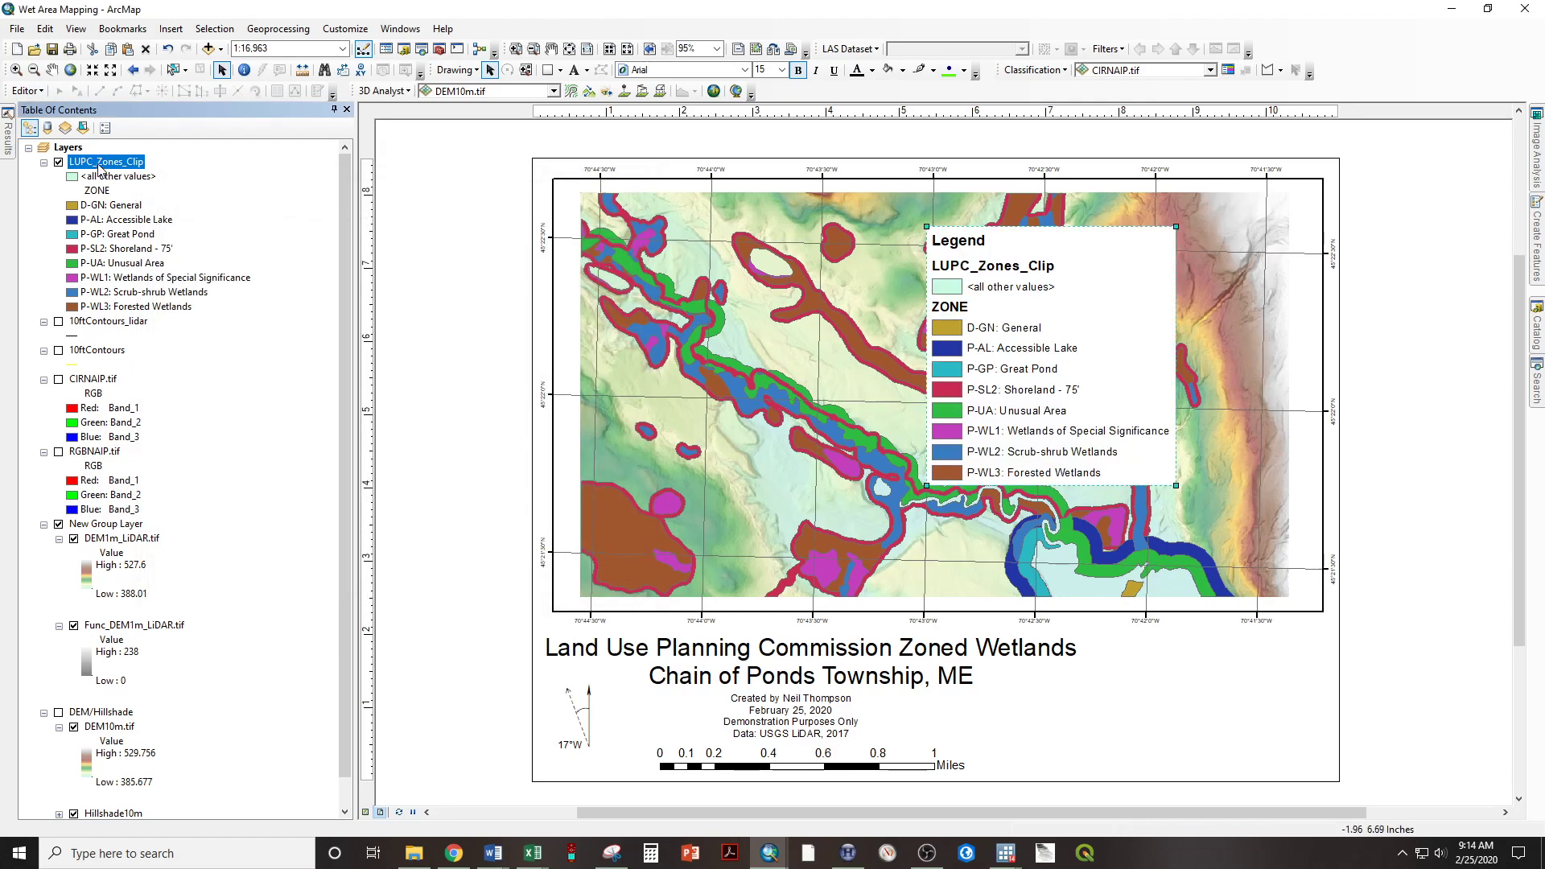
Rename the layer LUPC_Zones_Clip to LUPC Zones Clip.
{"action": "left_click", "coordinate": [98, 167]}
{"action": "left_click", "coordinate": [98, 165]}
{"action": "key", "text": "BackSpace"}
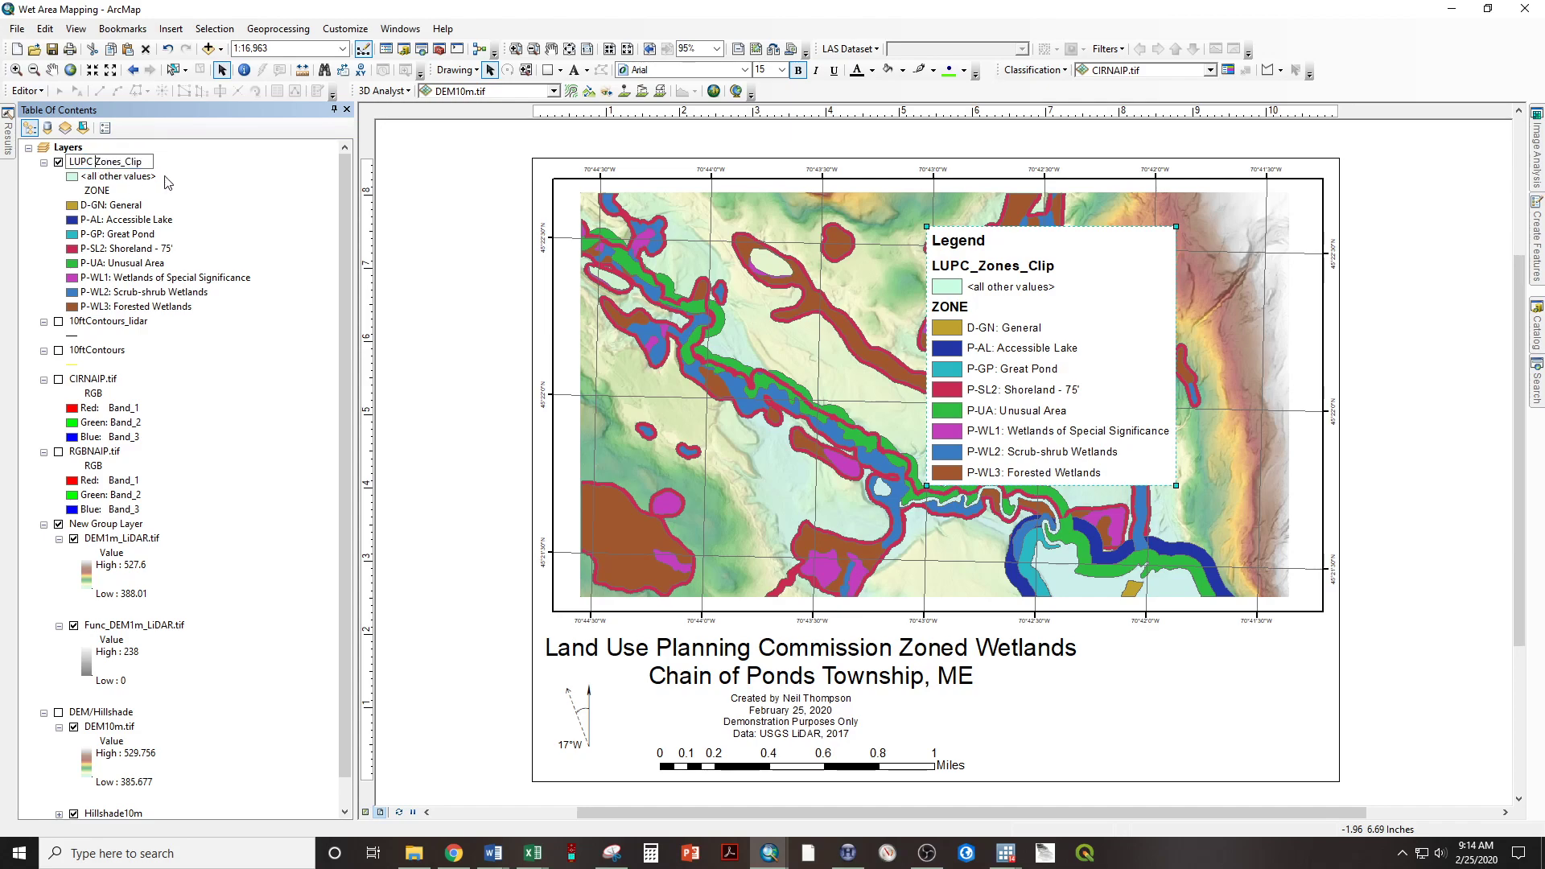
{"action": "key", "text": "BackSpace"}
{"action": "key", "text": "Return"}
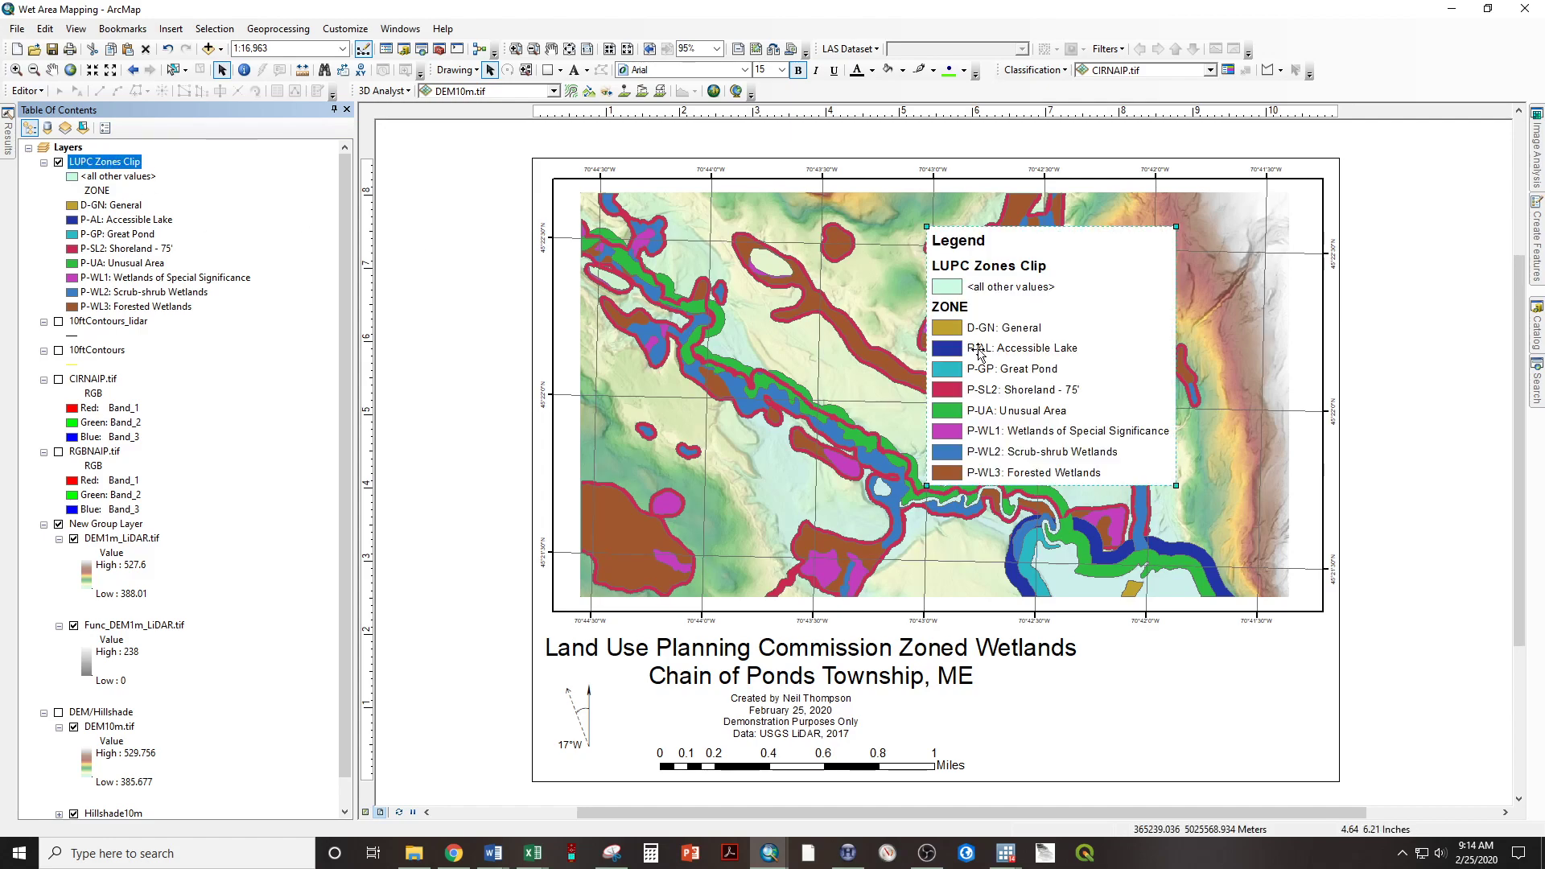
Rename the layer to LUPC Zones.
{"action": "left_click", "coordinate": [138, 163]}
{"action": "key", "text": "BackSpace"}
{"action": "key", "text": "BackSpace"}
{"action": "key", "text": "BackSpace"}
{"action": "key", "text": "BackSpace"}
{"action": "key", "text": "BackSpace"}
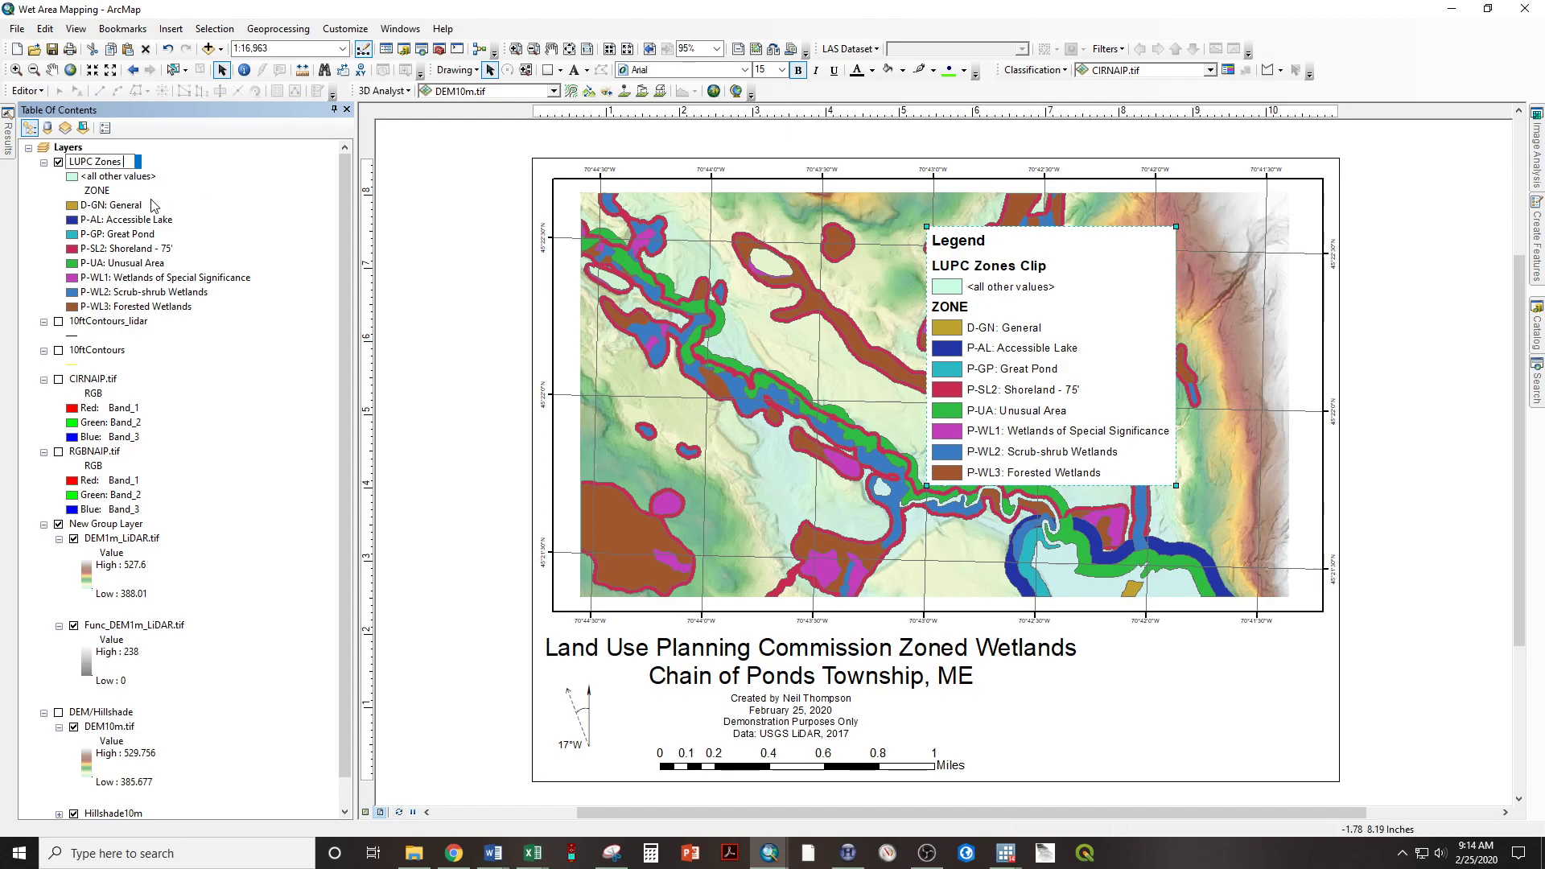
{"action": "key", "text": "Return"}
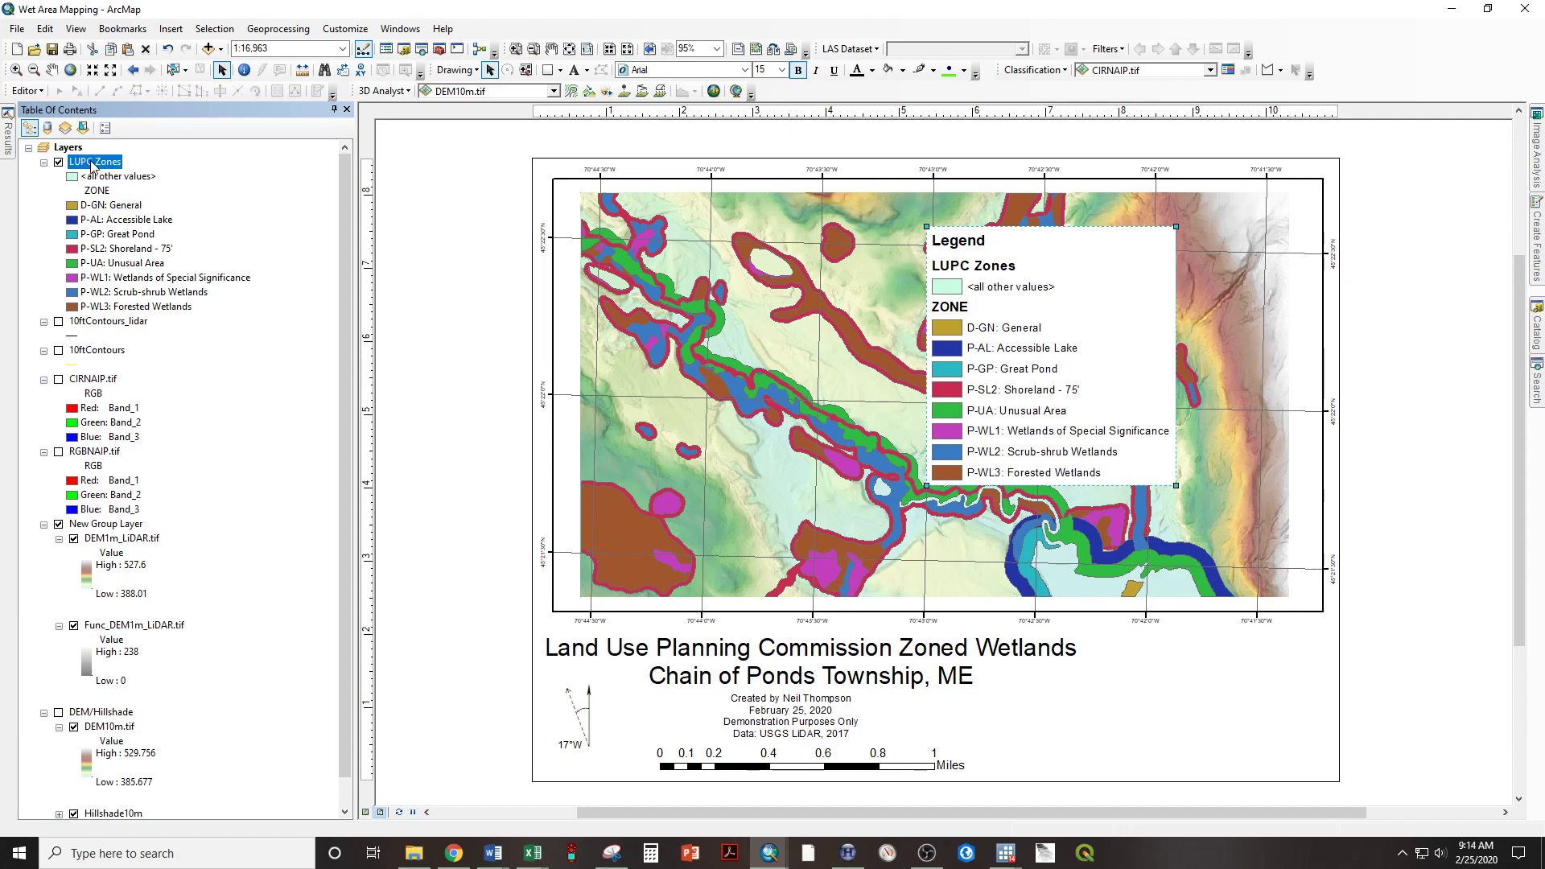
Turn off the <all other values> category in the LUPC Zones symbology.
{"action": "left_click", "coordinate": [93, 165]}
{"action": "double_click", "coordinate": [97, 164]}
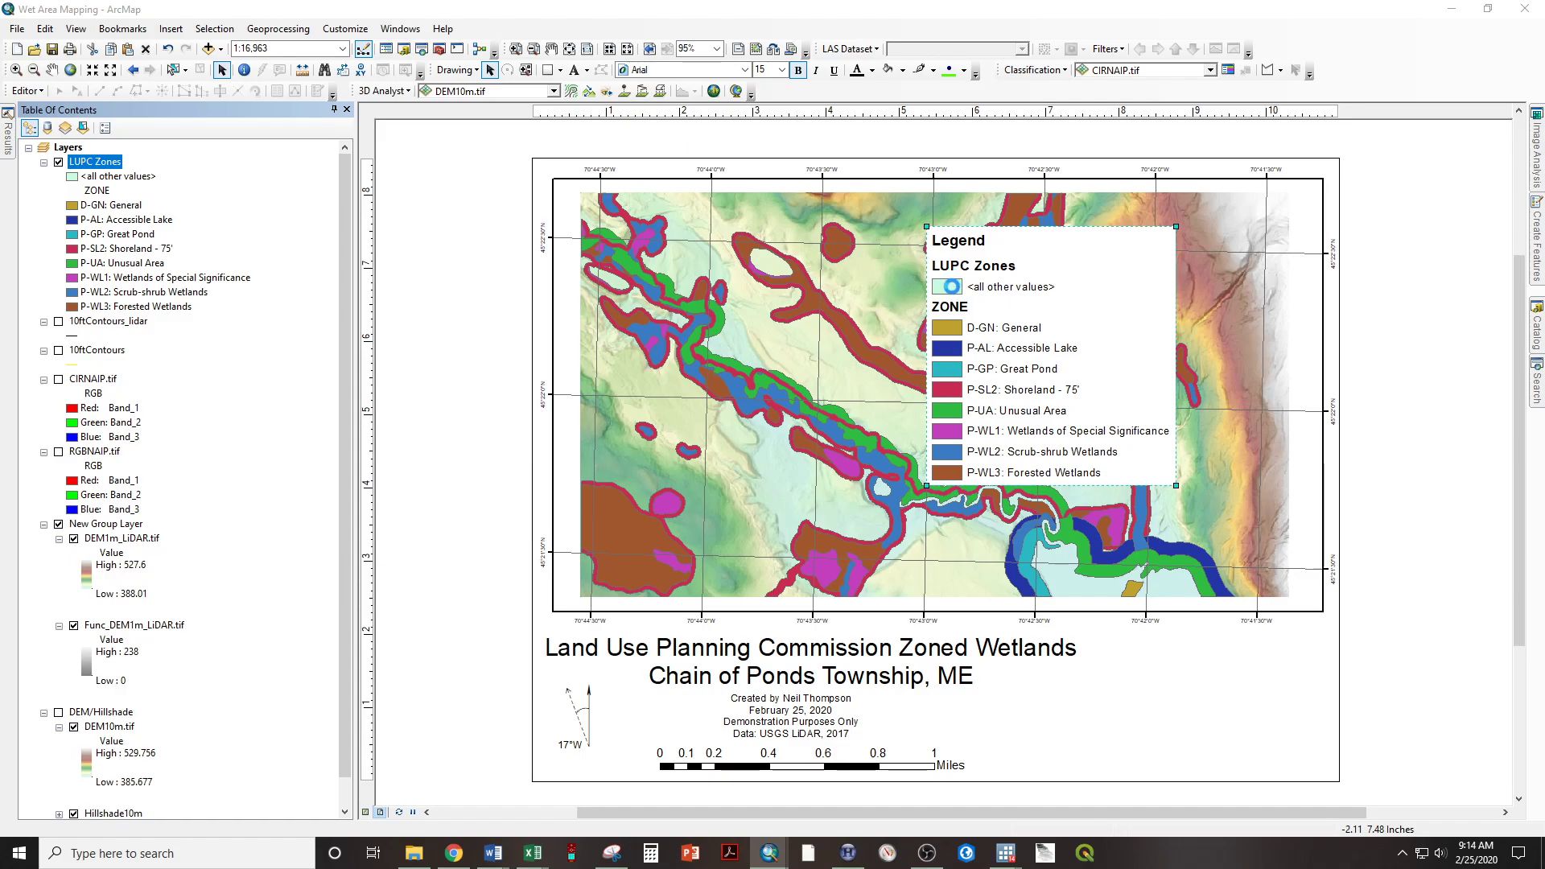
{"action": "left_click", "coordinate": [627, 367]}
{"action": "left_click", "coordinate": [877, 625]}
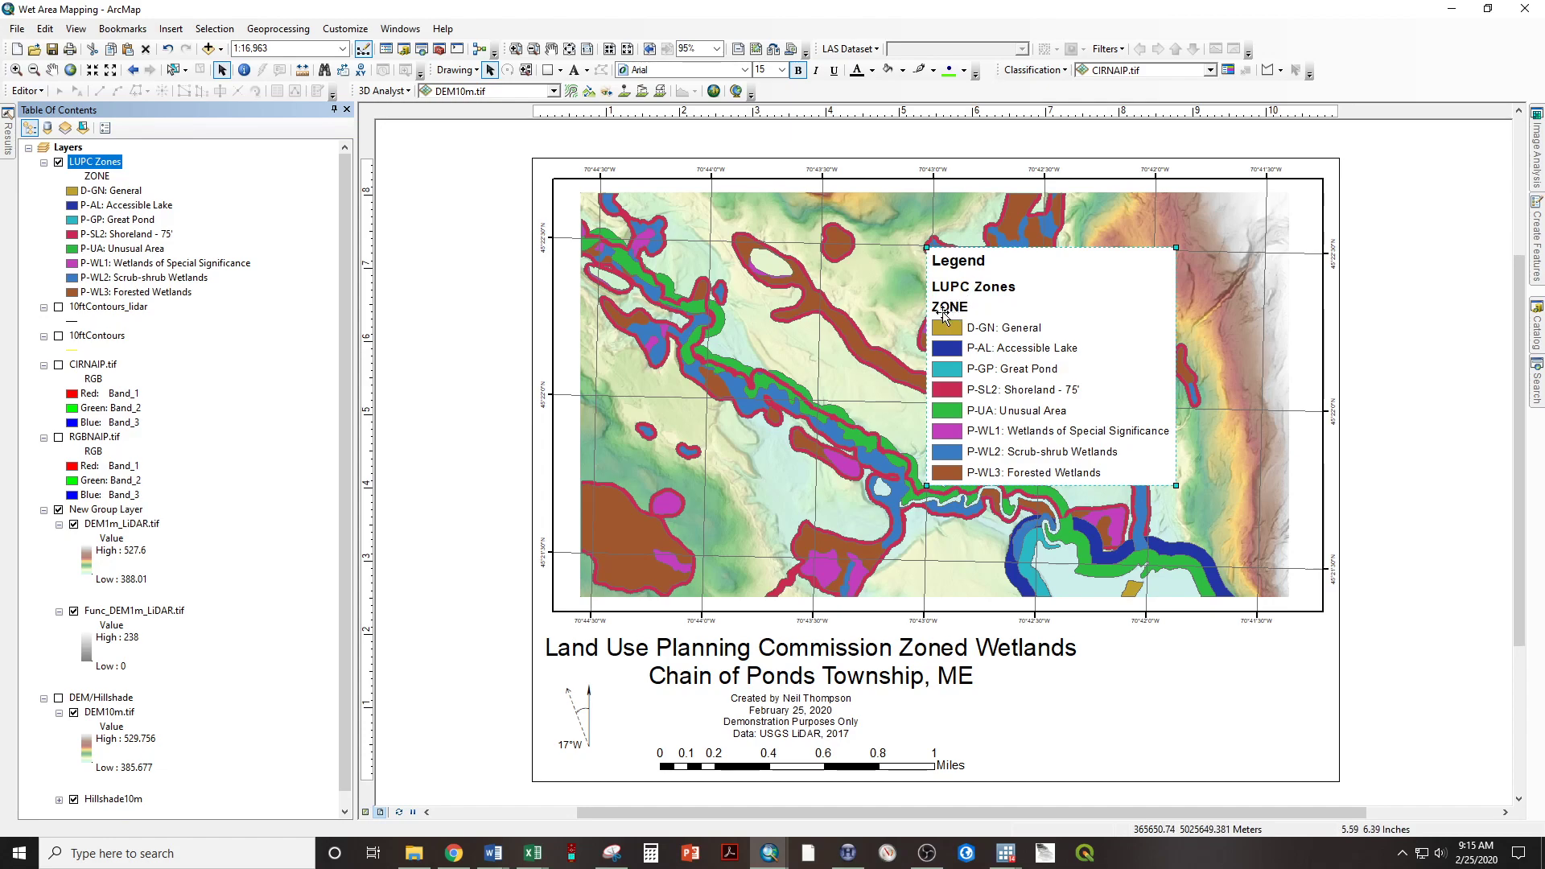
Clear the ZONE heading text under the LUPC Zones layer.
{"action": "left_click", "coordinate": [98, 176]}
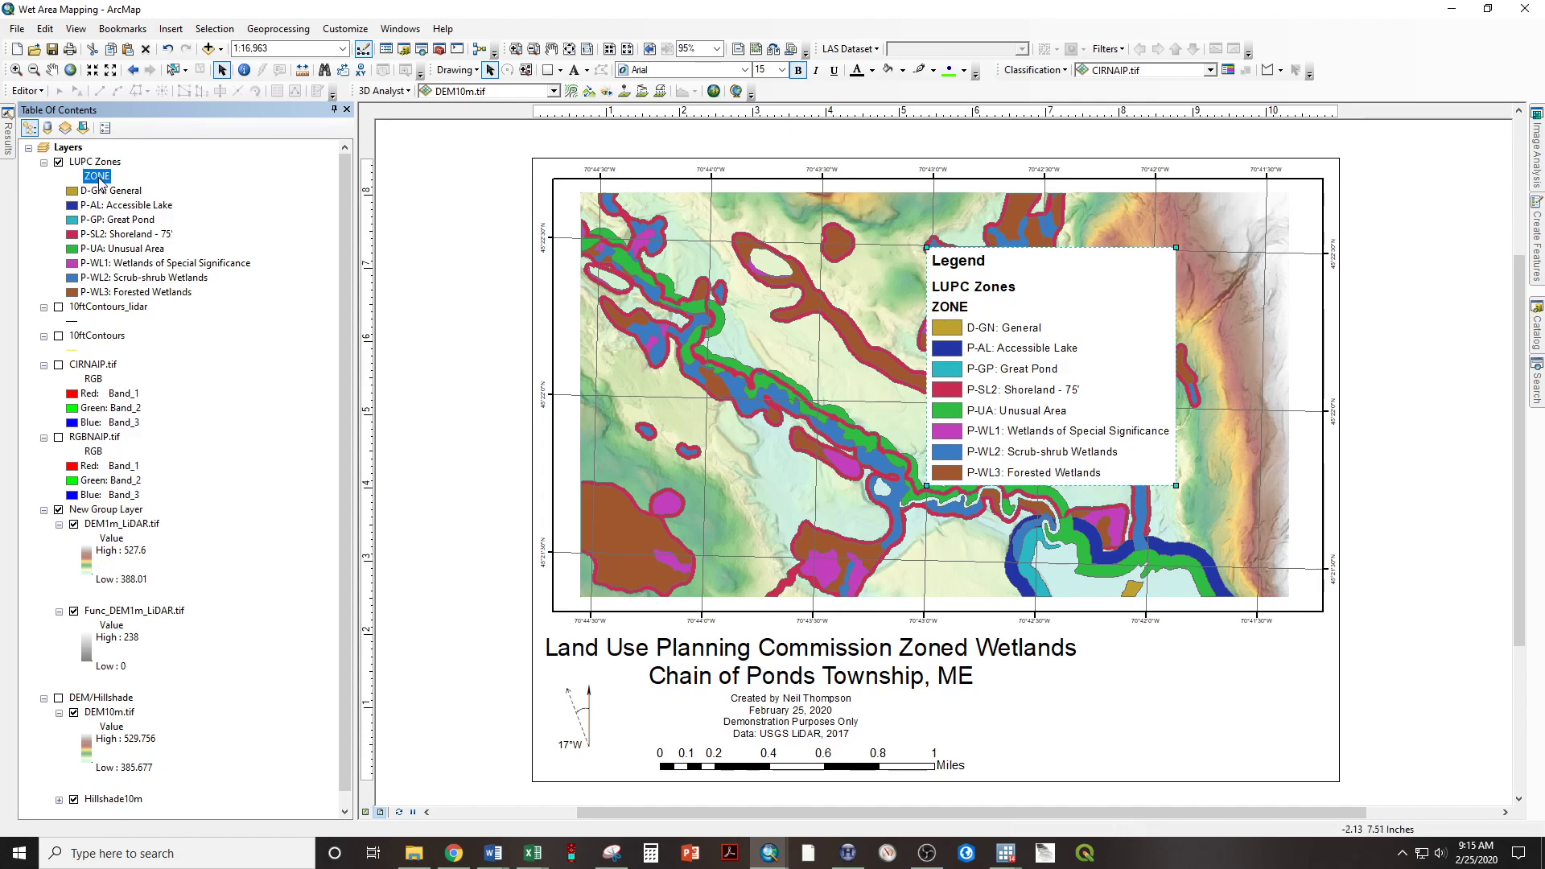
{"action": "left_click", "coordinate": [98, 177]}
{"action": "key", "text": "BackSpace"}
{"action": "key", "text": "Return"}
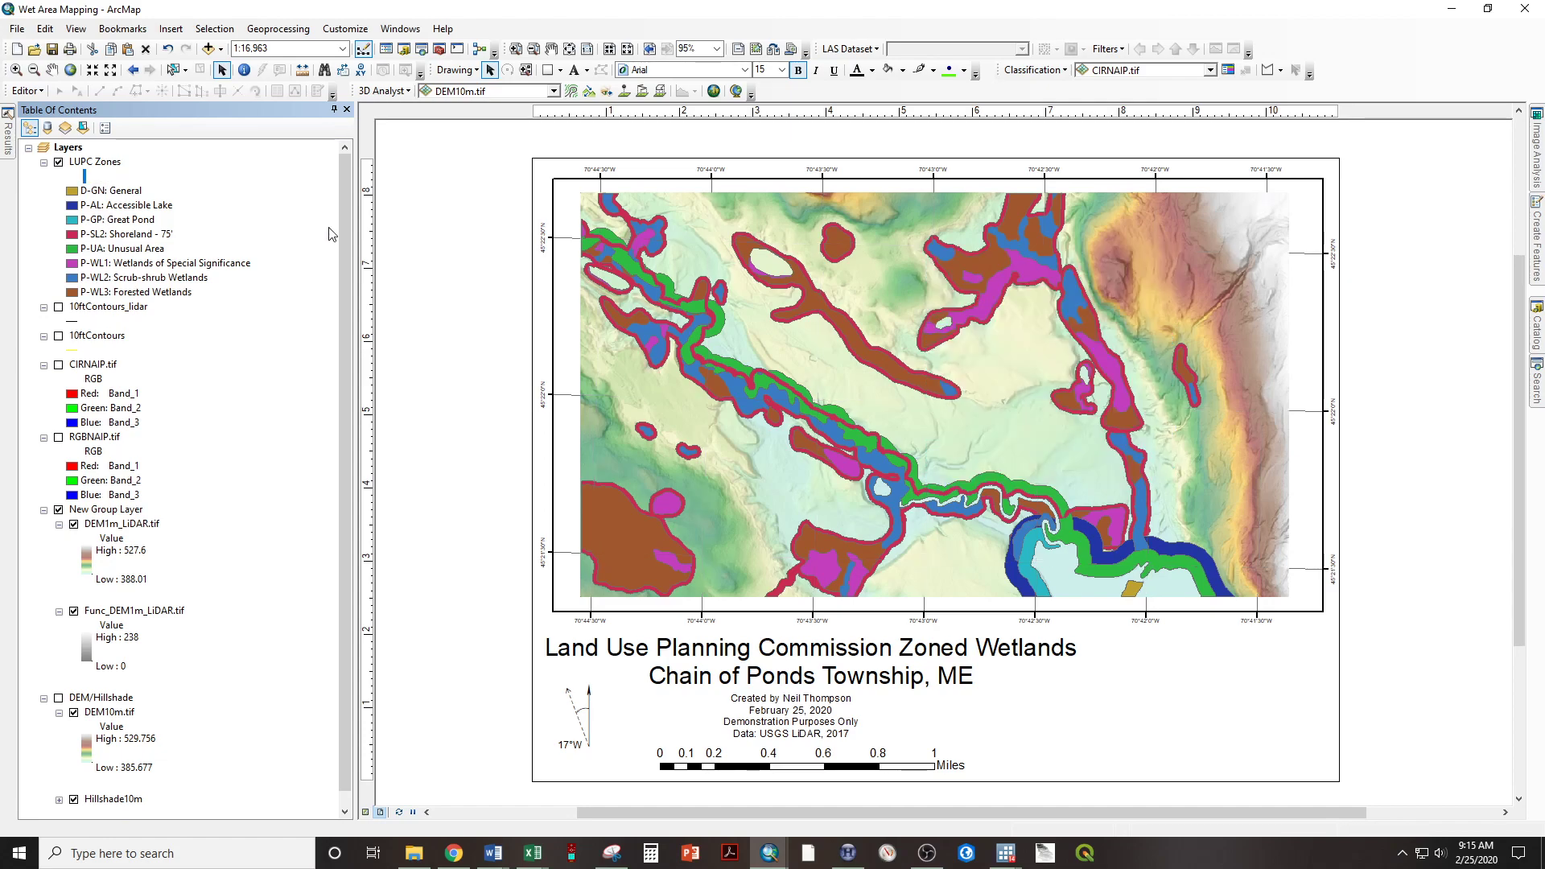
Move the legend to the lower right corner of the layout page, beside the title.
{"action": "left_click_drag", "start_coordinate": [959, 296], "coordinate": [1163, 635]}
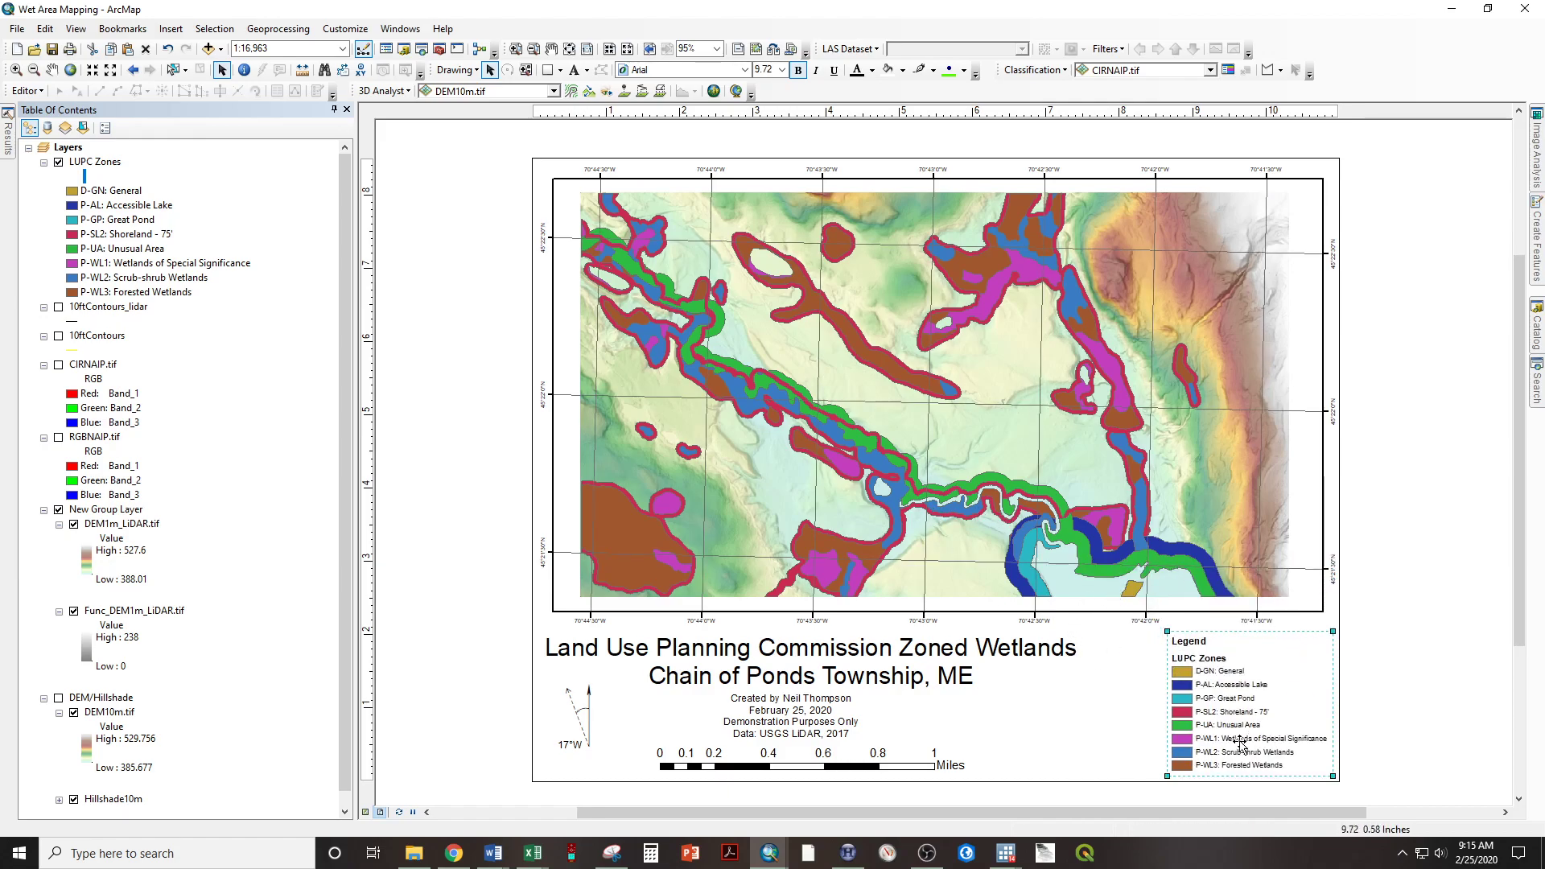